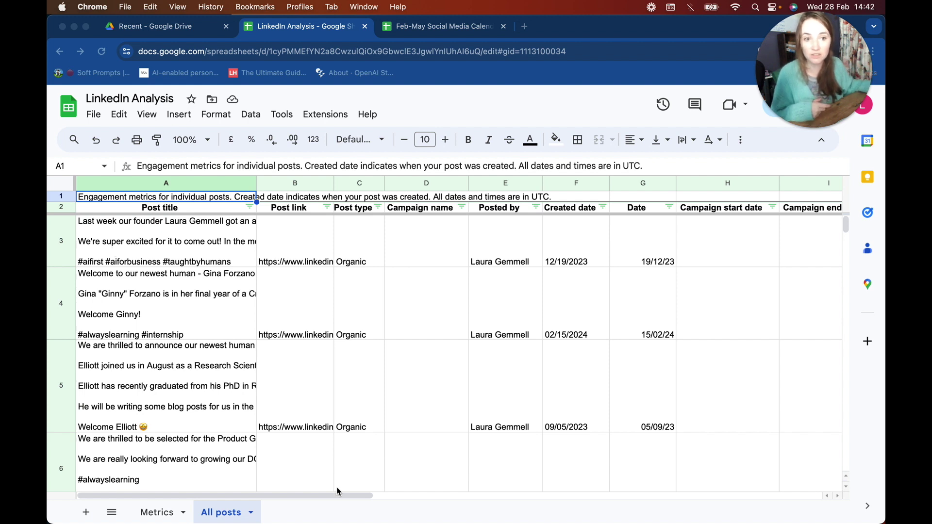
Step: Review the post titles, dates, impressions and clicks in the All posts sheet
click(243, 496)
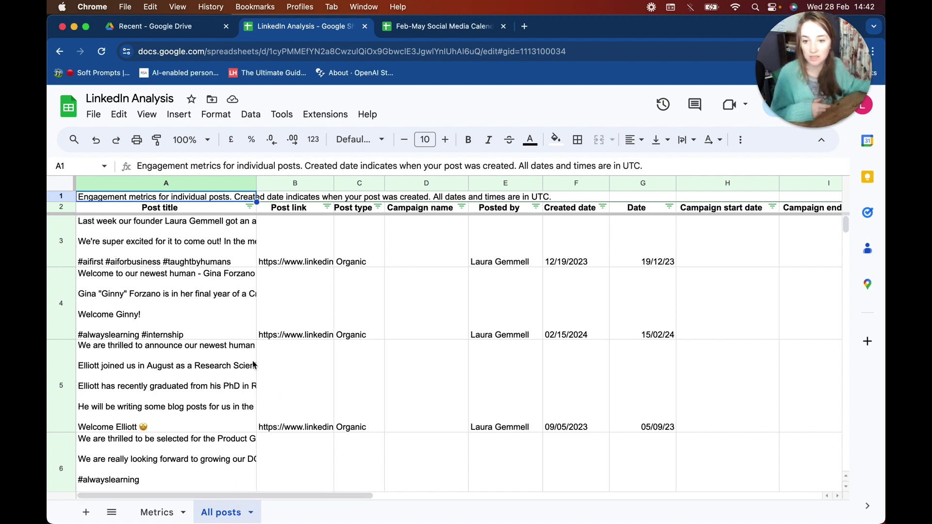
click(167, 253)
click(641, 242)
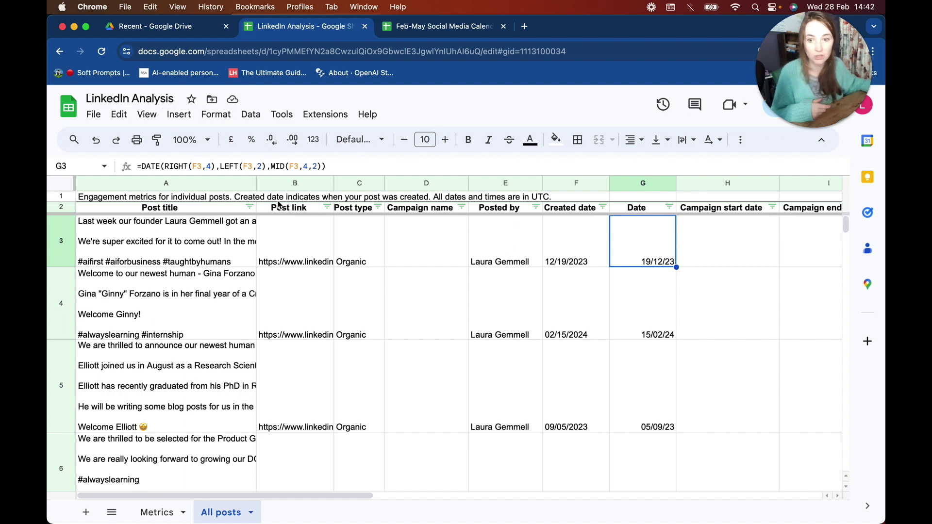
drag(347, 497, 629, 486)
click(235, 262)
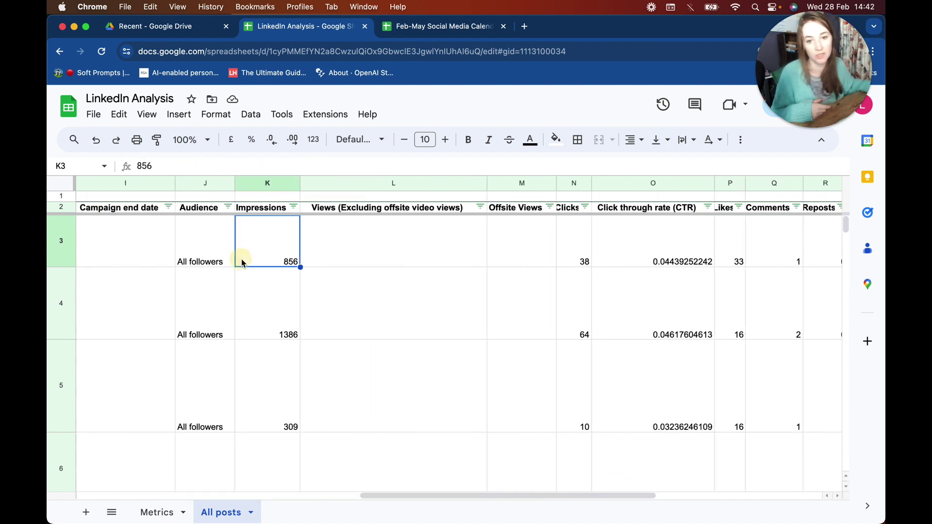
click(587, 231)
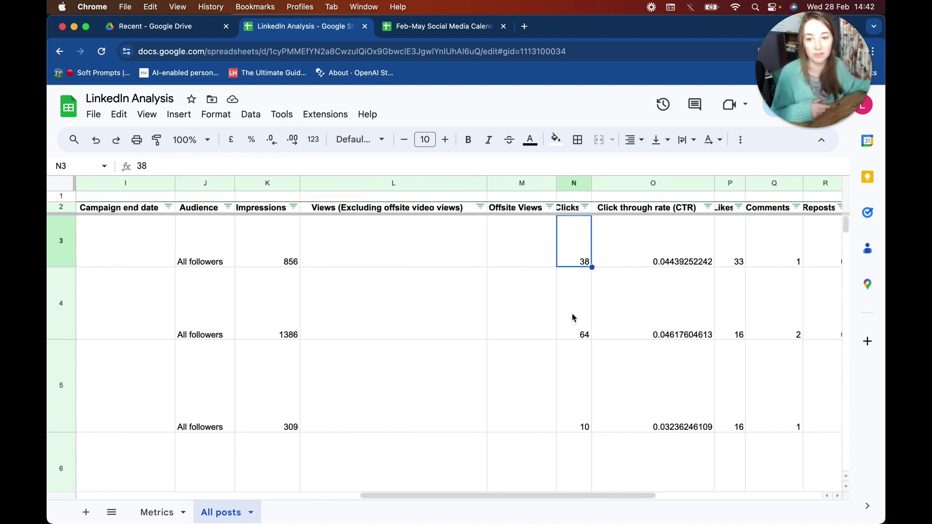
drag(471, 496, 99, 511)
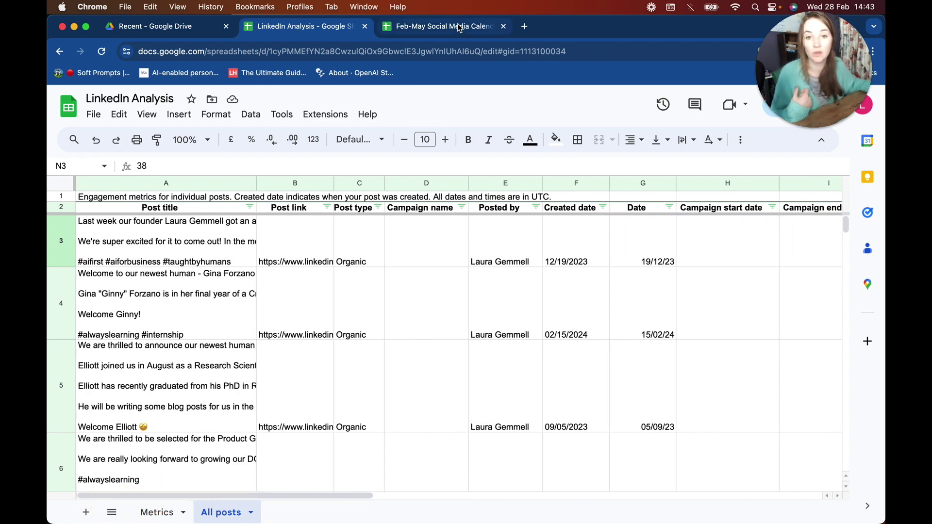
Step: Switch to the Feb-May Social Media Calendar and copy the Date and Content Pillar columns from the Feb 2024 sheet
click(440, 26)
click(292, 329)
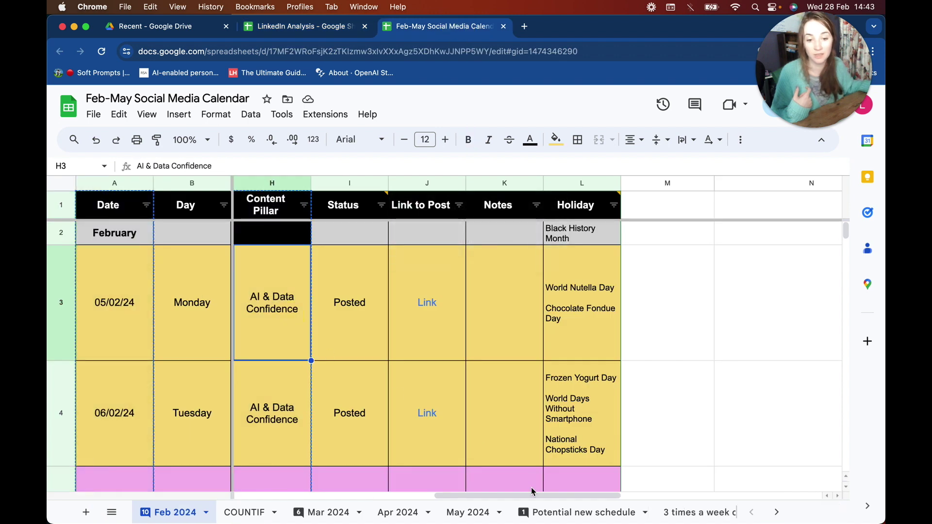
drag(533, 495, 311, 494)
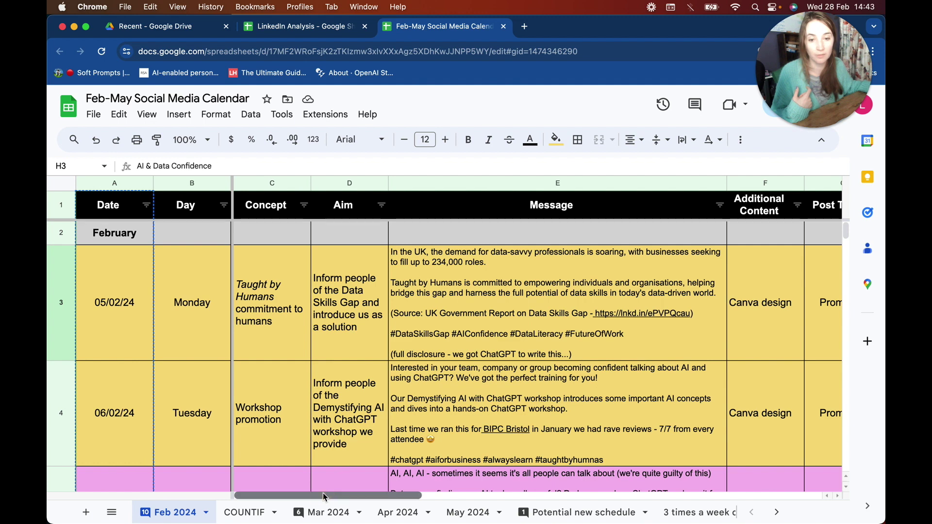
drag(324, 495, 495, 484)
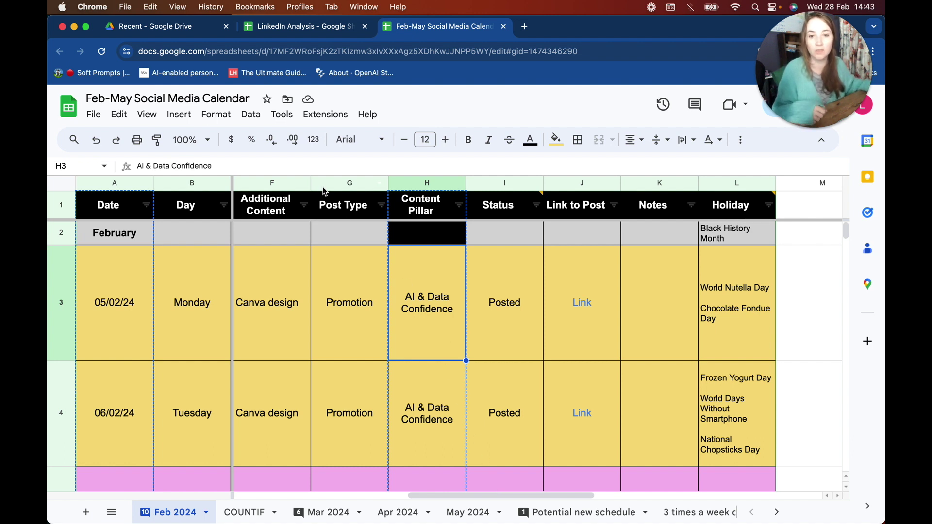
click(121, 185)
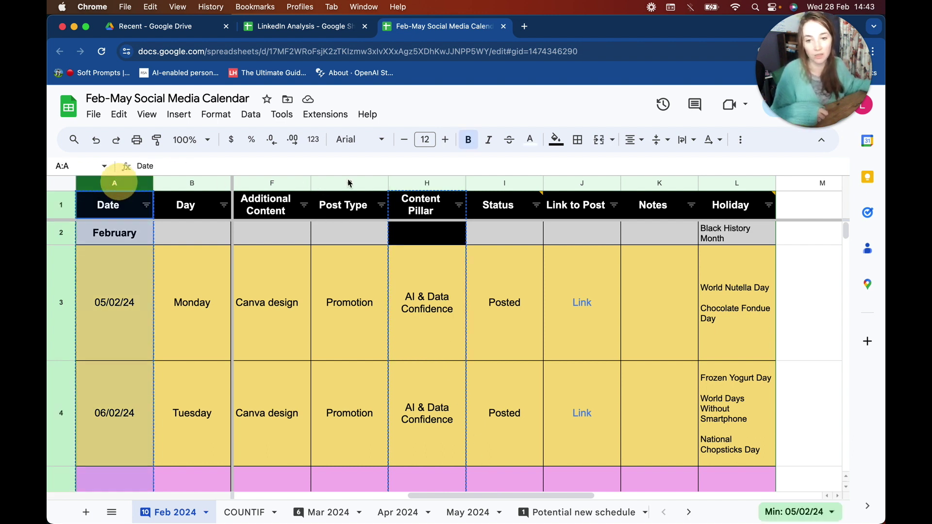
click(435, 182)
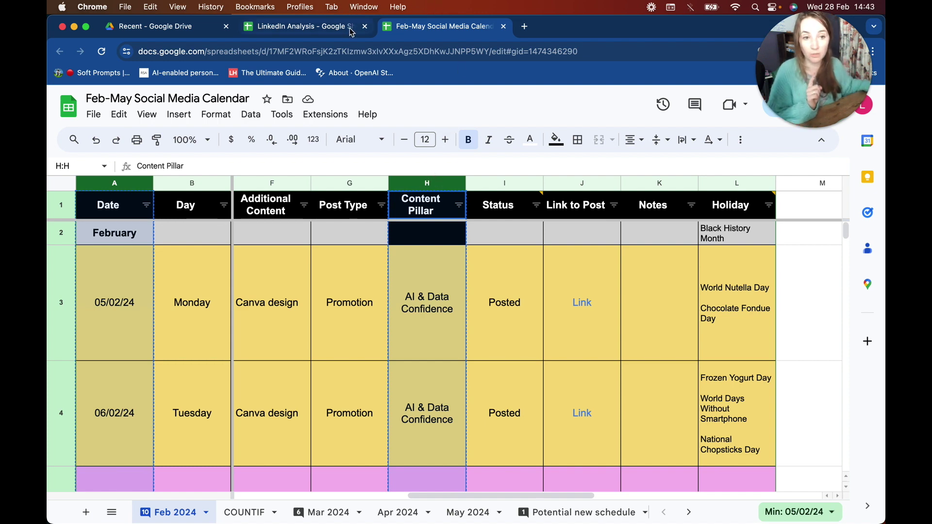
Step: Return to the LinkedIn Analysis spreadsheet and add a new sheet named VLOOKUPs
click(330, 29)
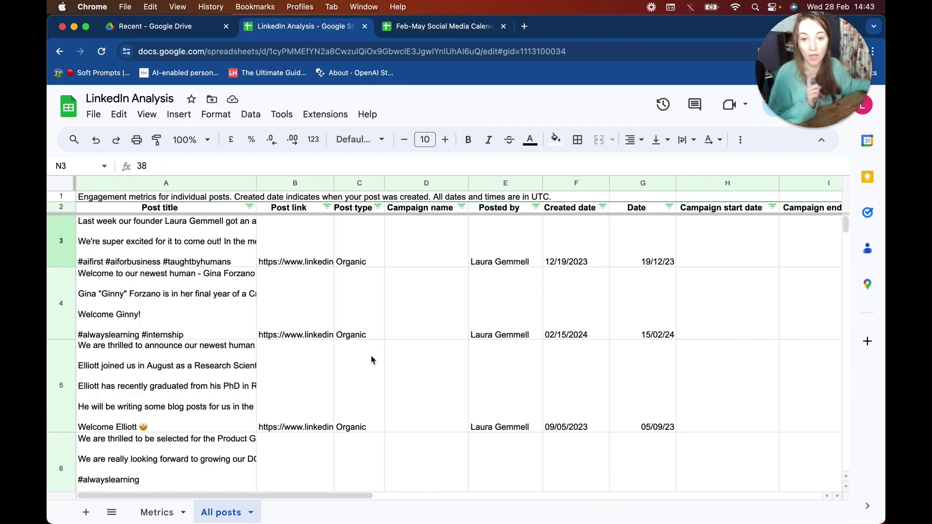
click(85, 516)
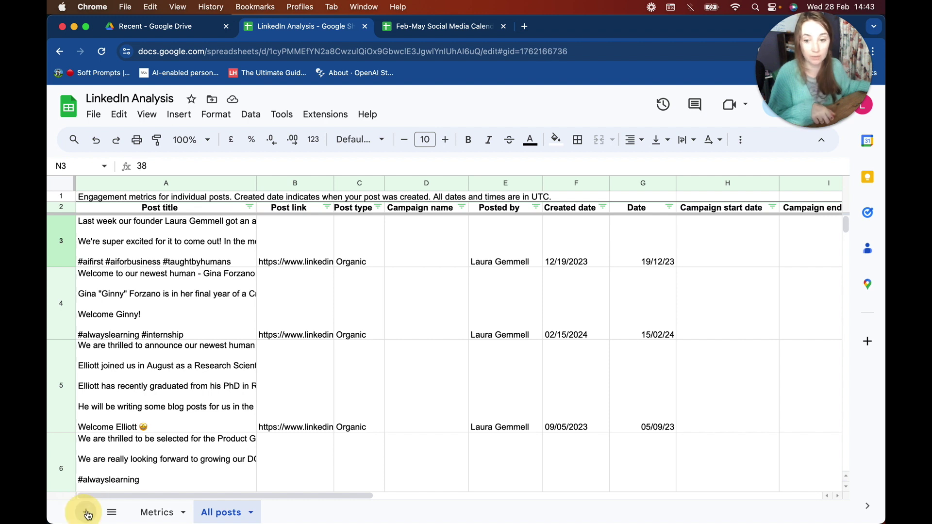
click(279, 514)
double_click(279, 514)
text(VLOOKUPs)
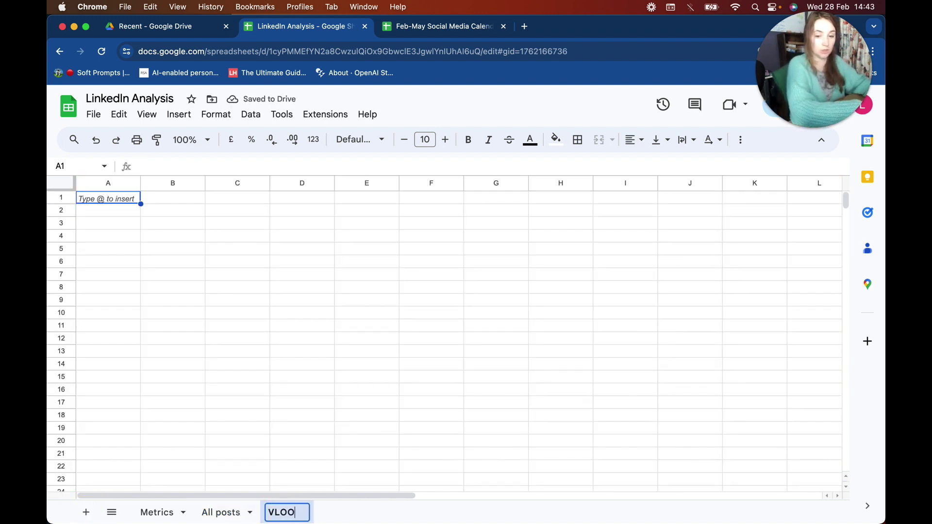
key(Return)
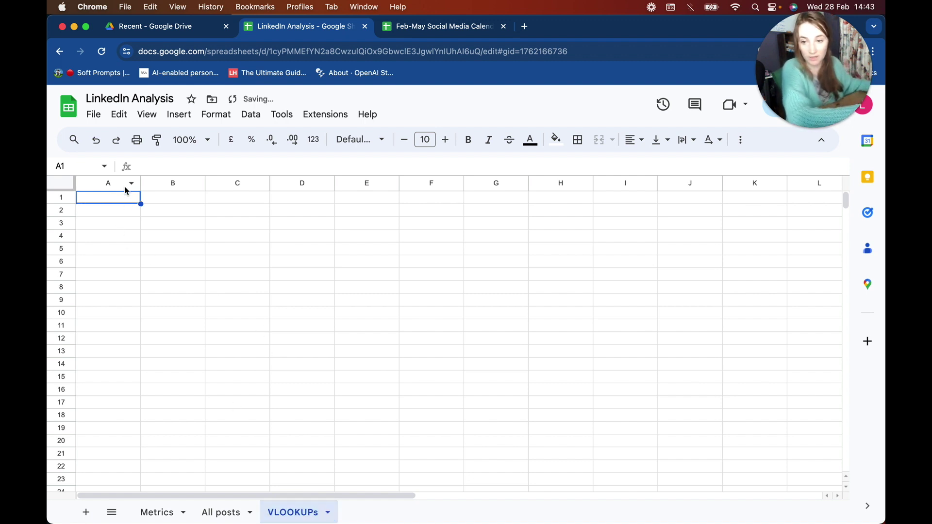
Step: Paste the copied Date and Content Pillar columns into the VLOOKUPs sheet starting at cell A1
click(130, 205)
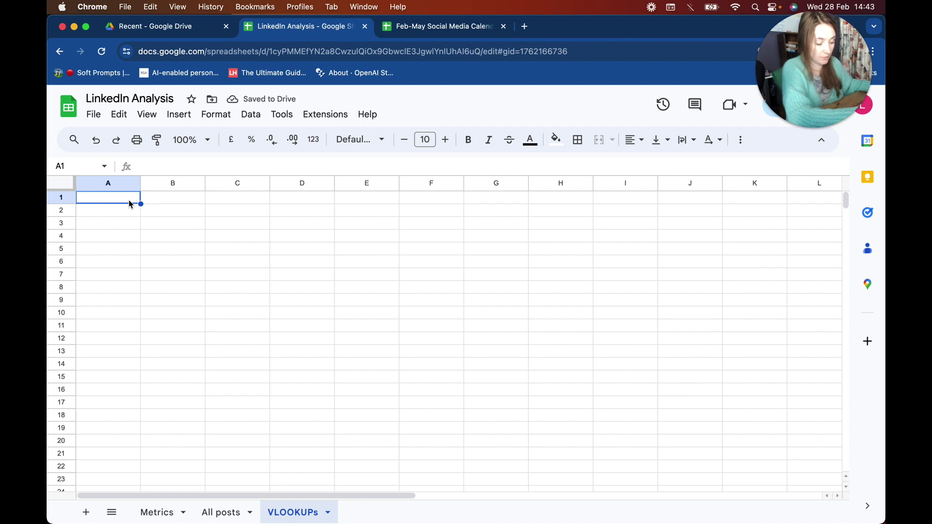
key(cmd+v)
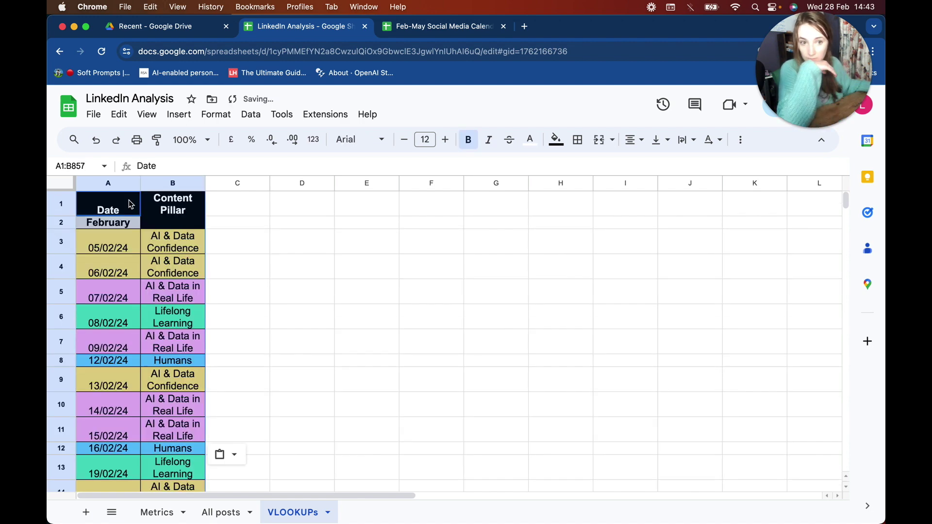
click(147, 268)
click(122, 248)
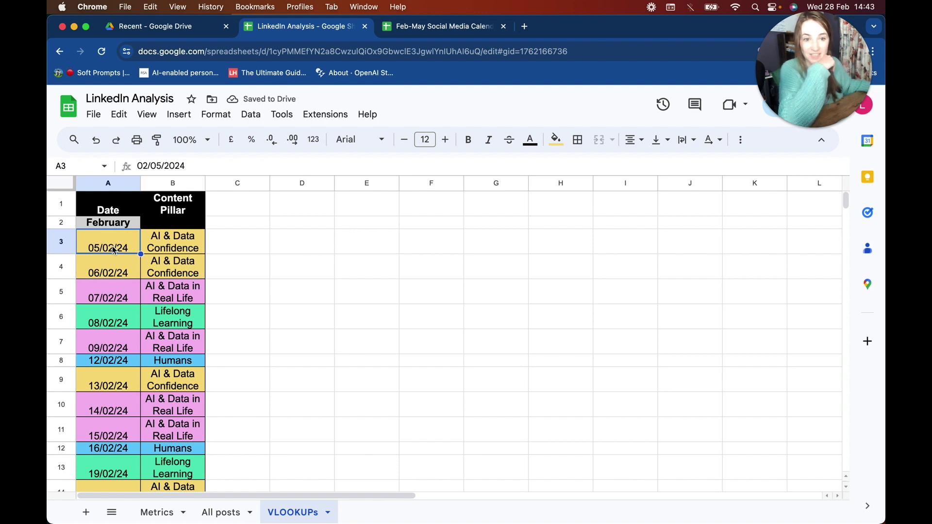
Step: Begin a VLOOKUP formula in cell C3 with A3 as the search key and columns G:K of the All posts sheet as the range
click(239, 251)
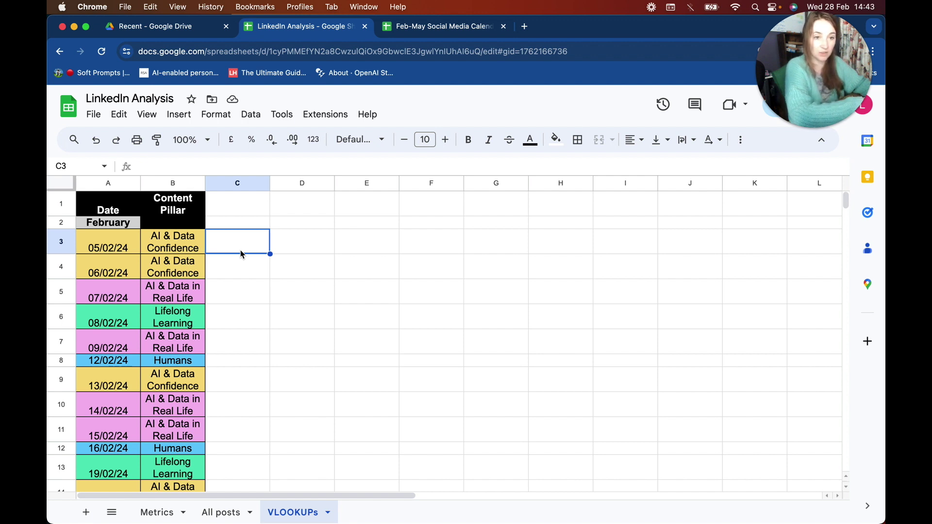
text(=VLOOKUP()
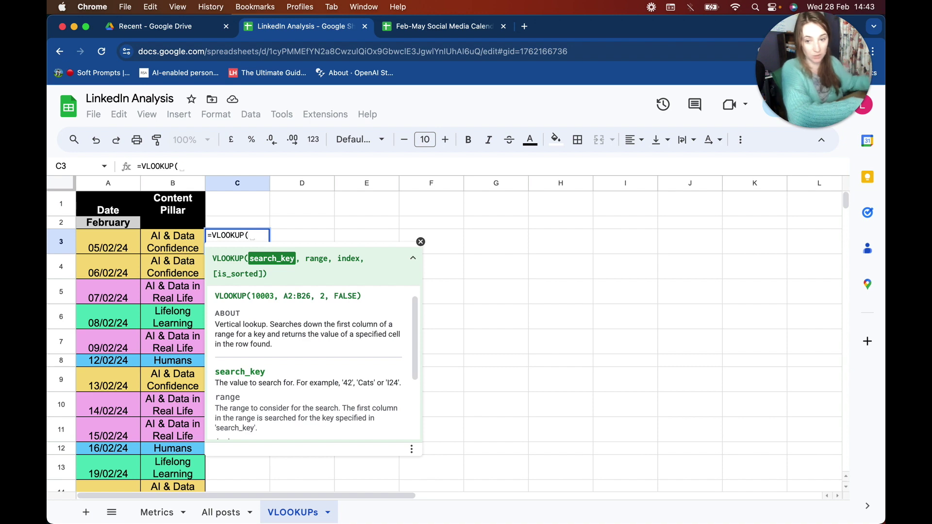
click(105, 241)
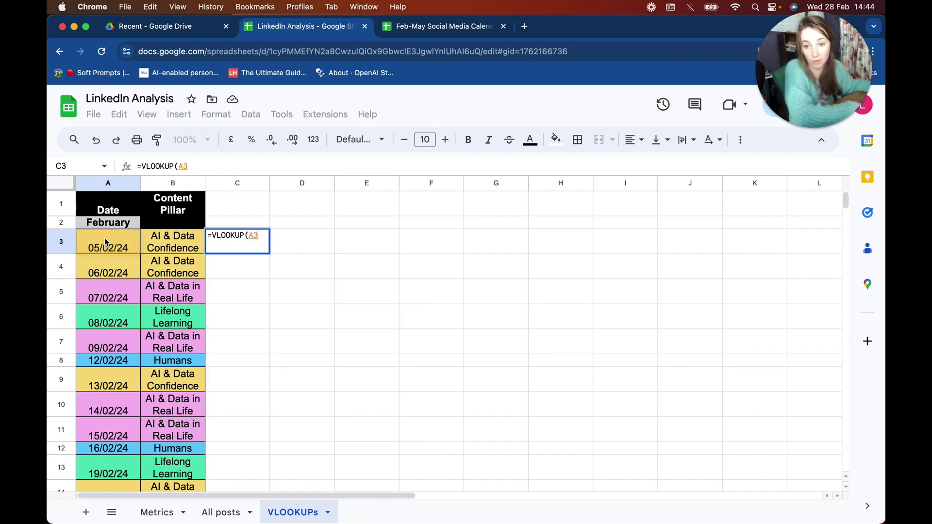
text(,)
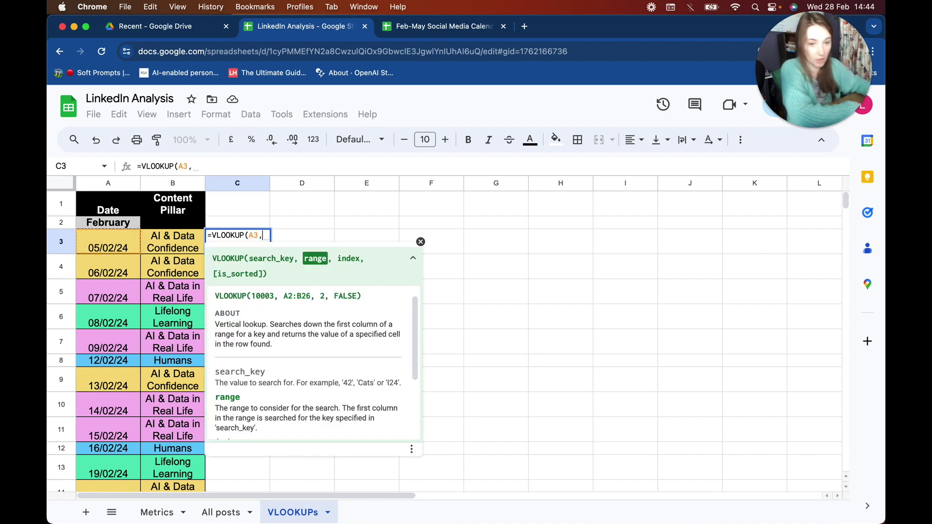
click(236, 514)
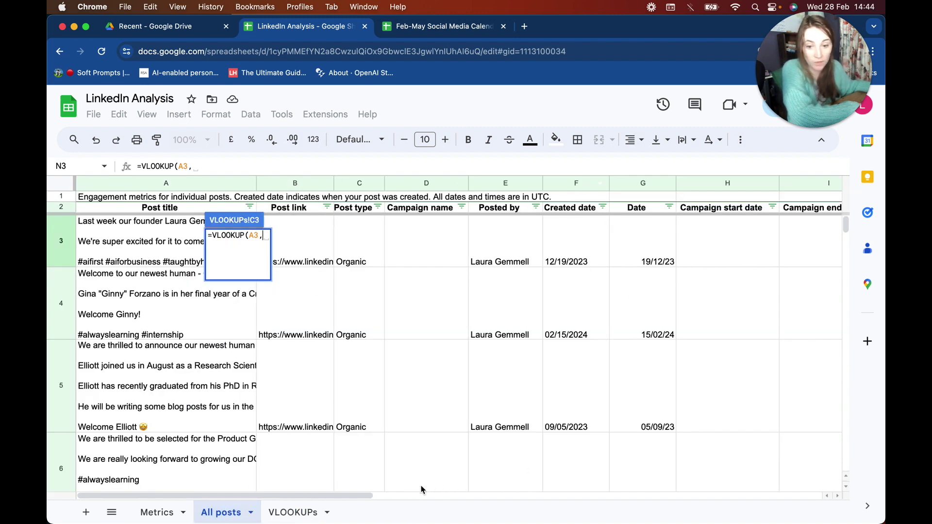
drag(370, 495, 537, 510)
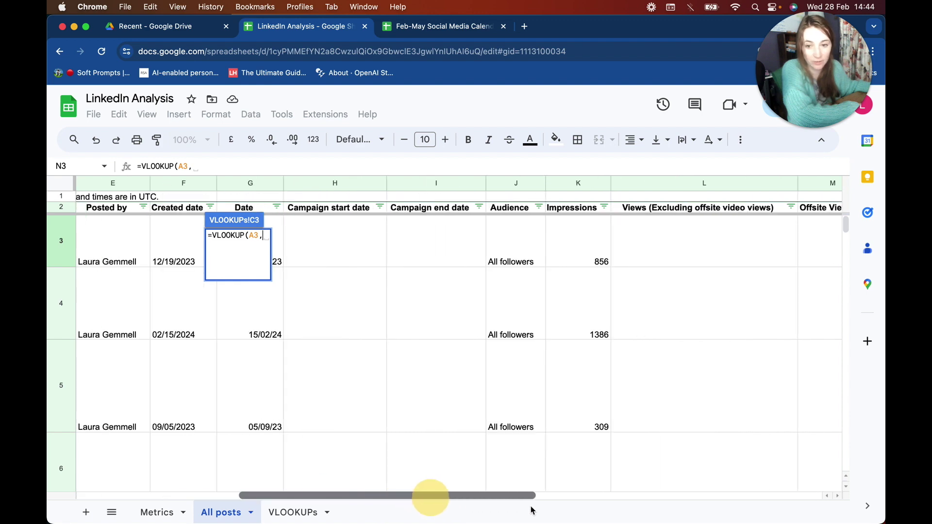
click(258, 184)
drag(257, 185, 589, 184)
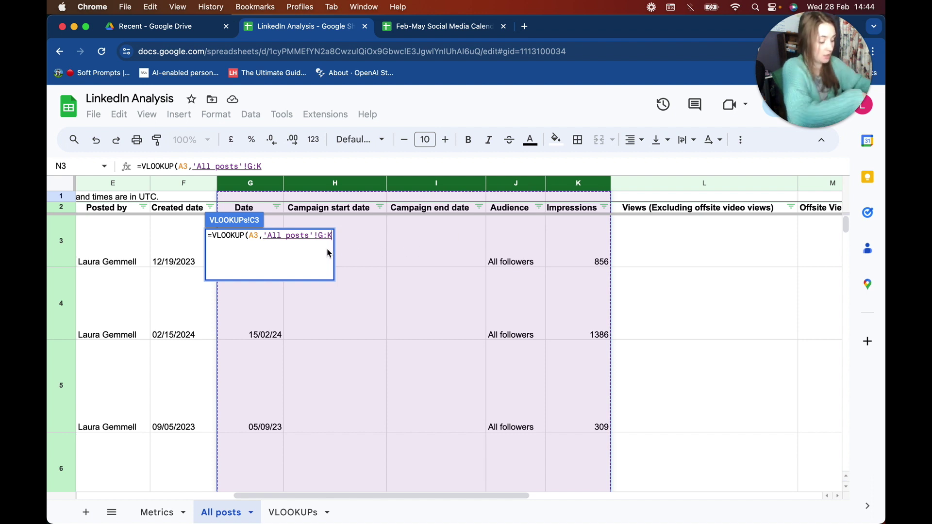
Step: Complete the VLOOKUP formula with index 5 for impressions and 0 for an exact match
text(,)
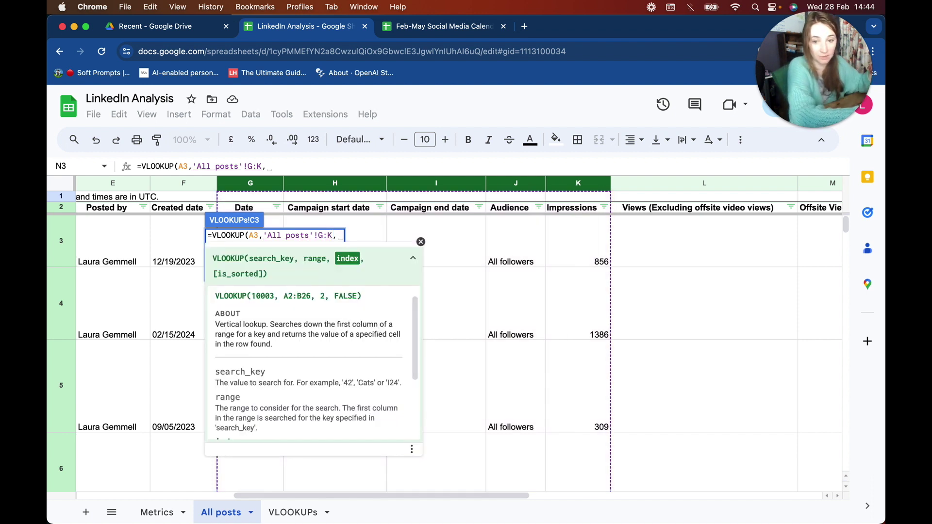
text(4)
key(BackSpace)
text(5)
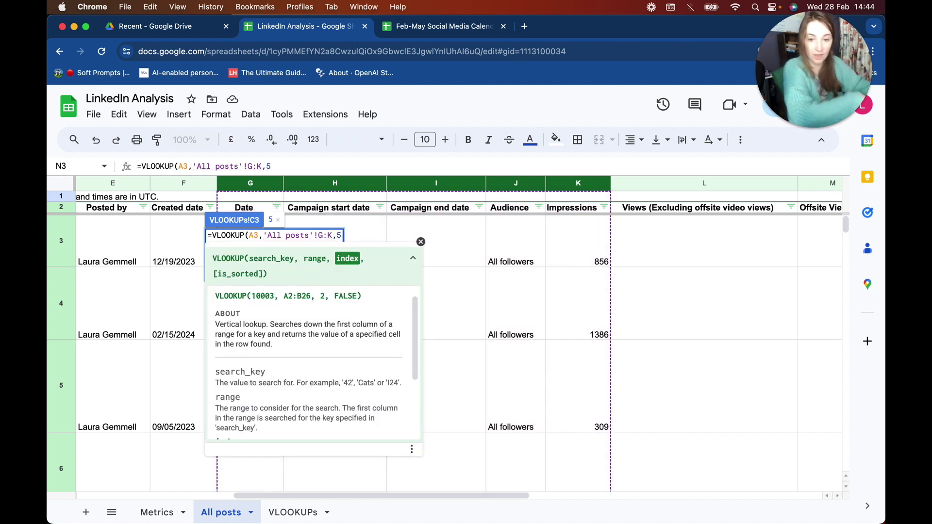
text(,0)
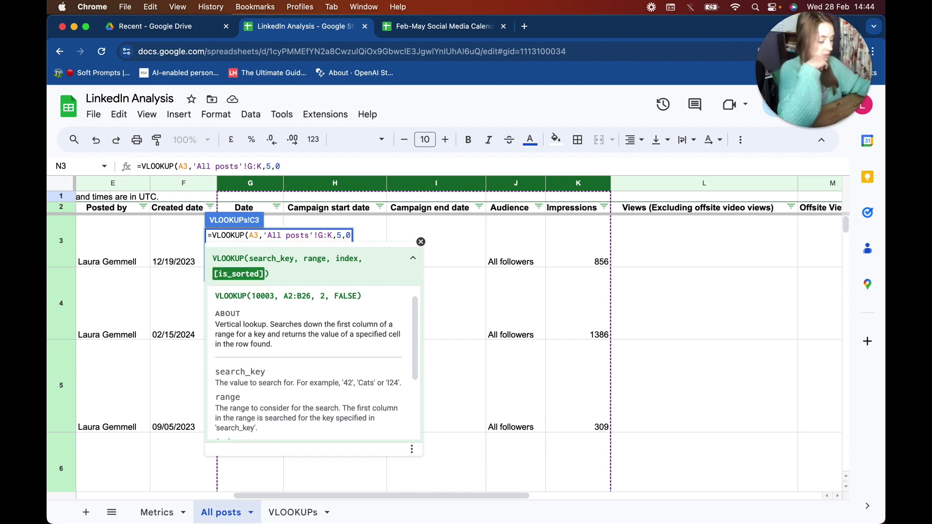
text())
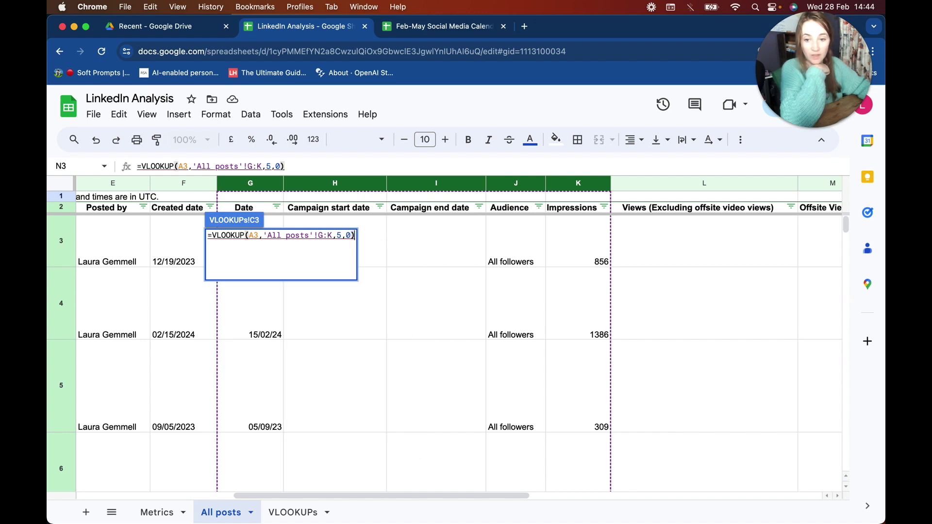
key(Return)
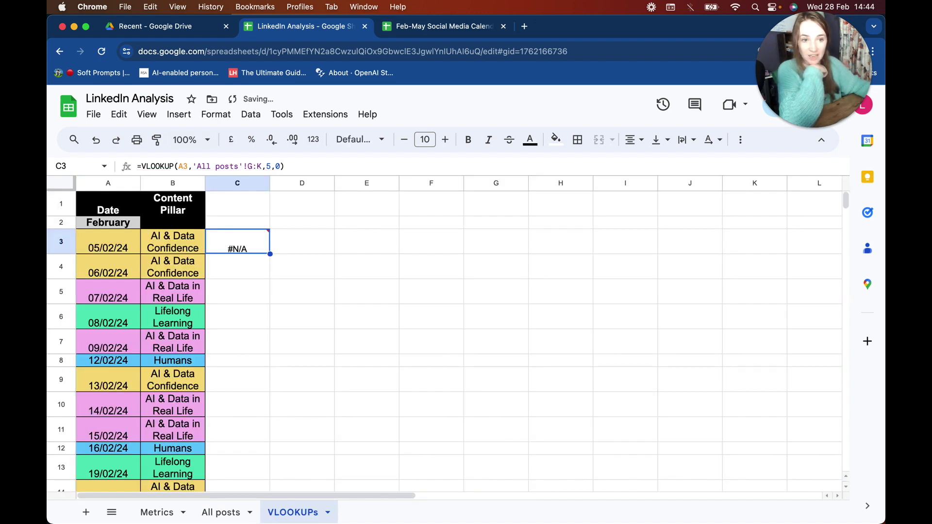
mouse_move(236, 249)
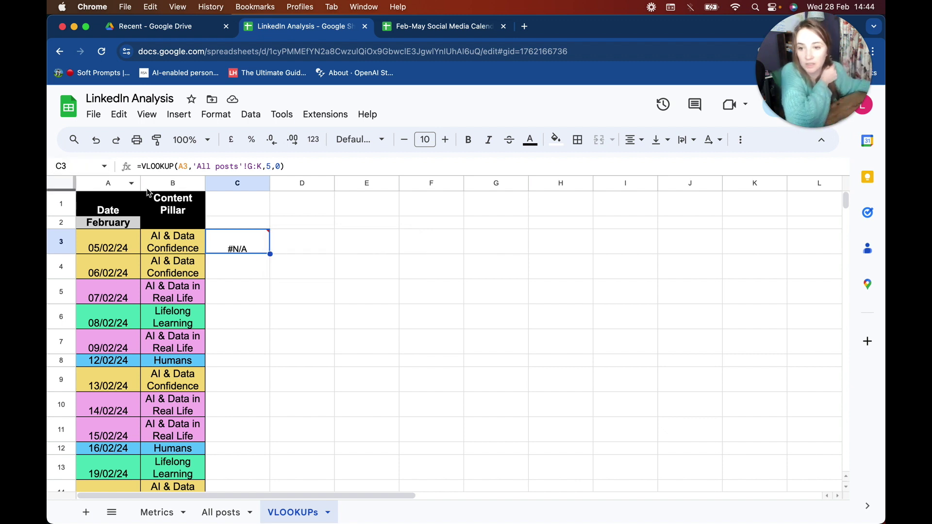
Step: Try applying the 26/09/08 date format to the Date column and undo it
click(119, 183)
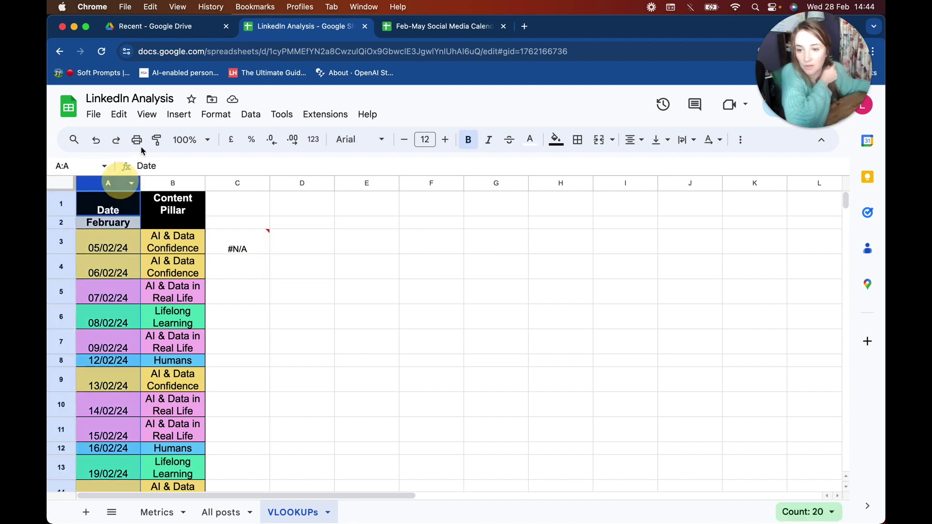
click(216, 115)
mouse_move(252, 171)
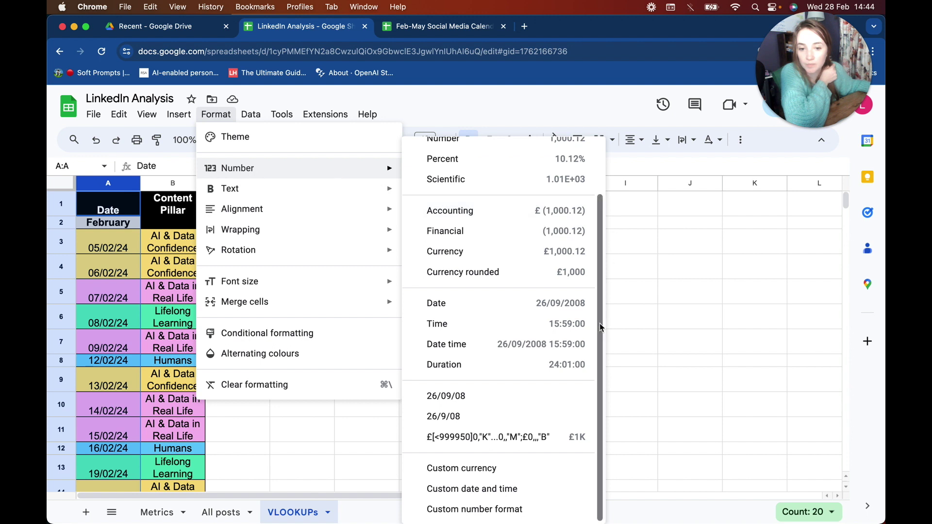
click(507, 398)
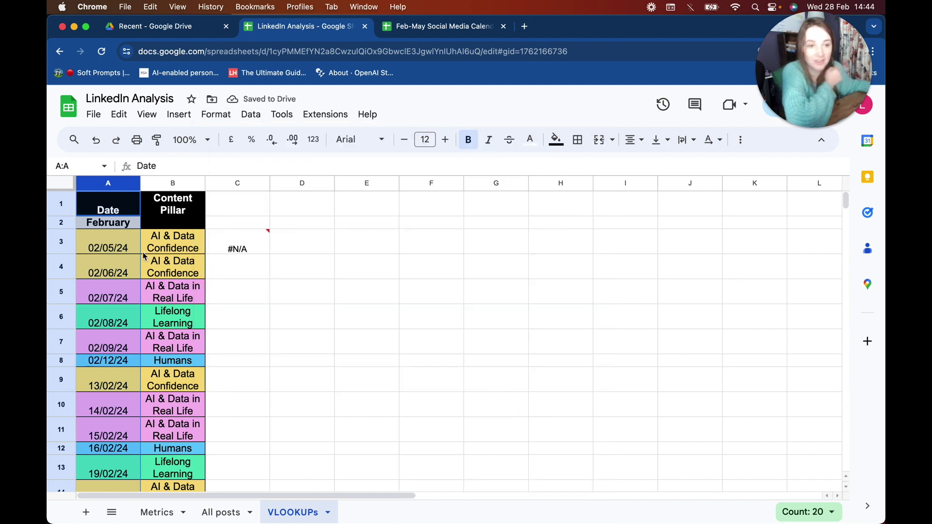
key(super+z)
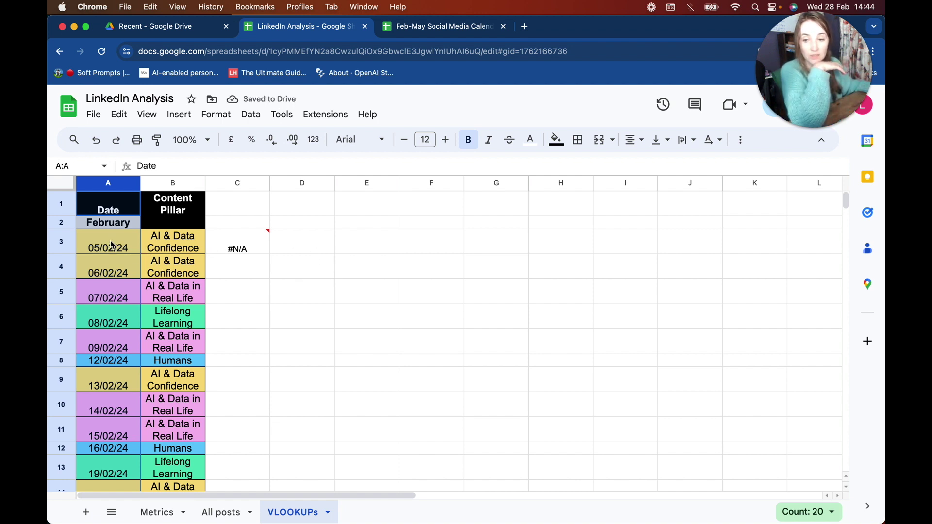
click(329, 250)
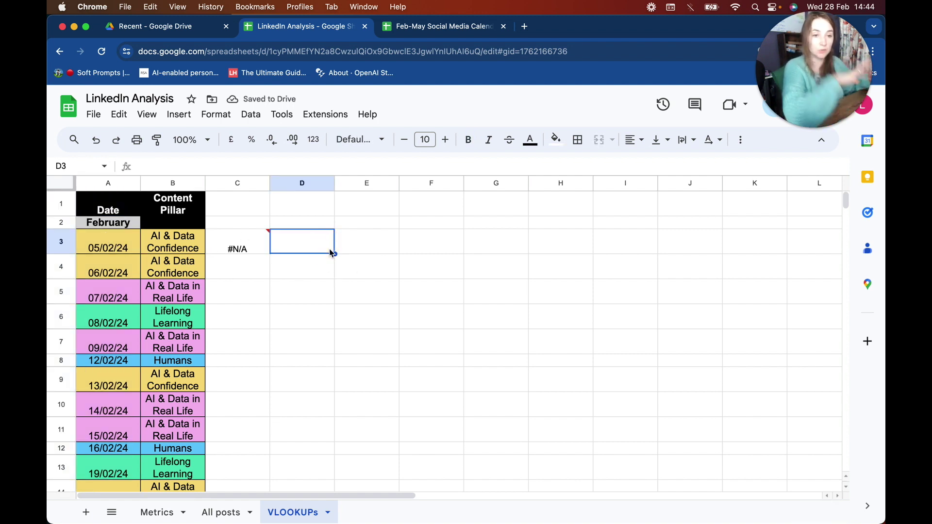
Step: Begin a DATE formula in cell D3 with "20"&RIGHT(A3,2) as the year
text(=)
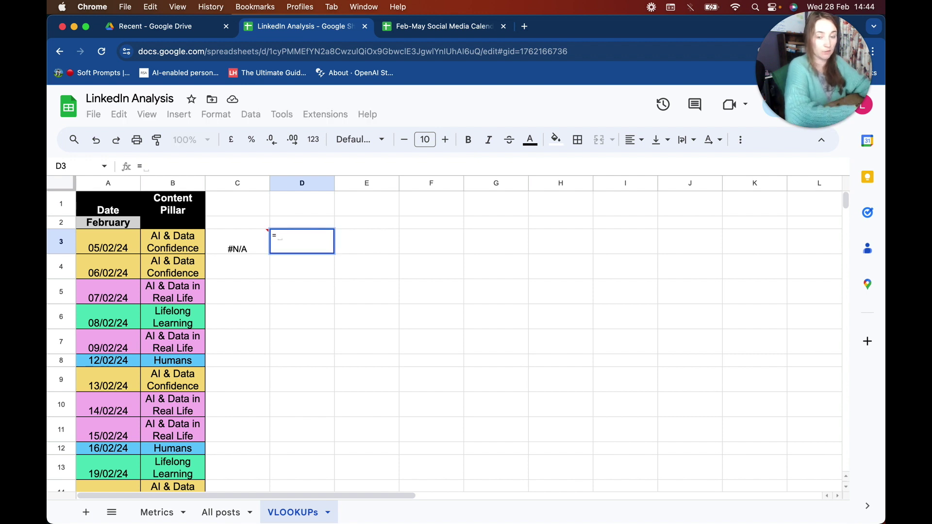
text(DATE()
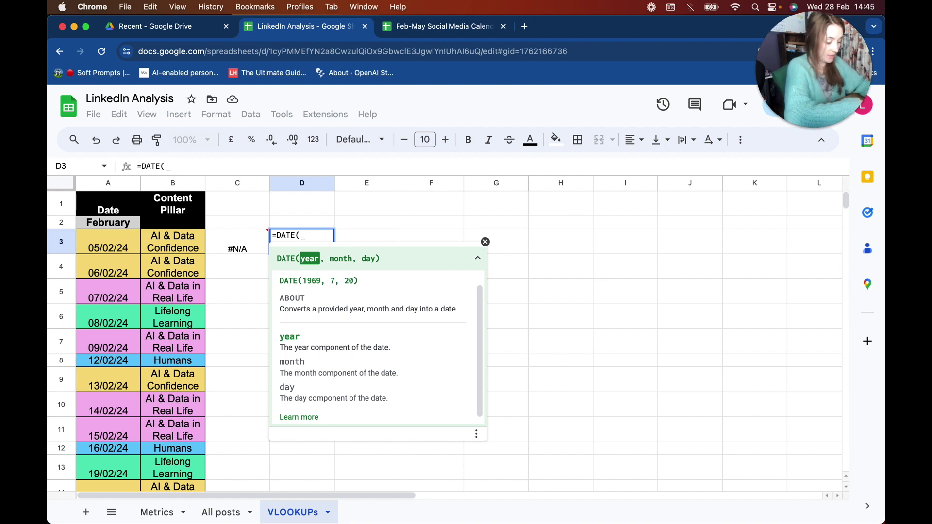
text("20)
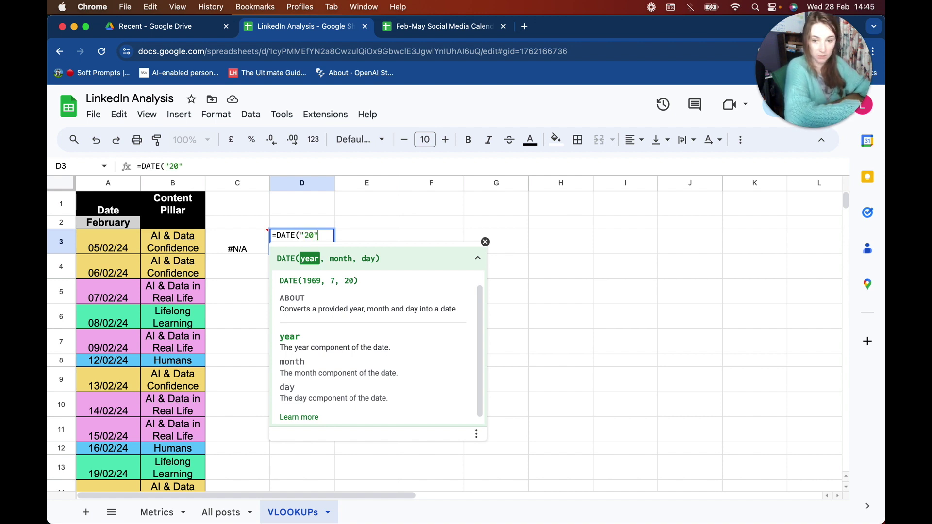
text("&)
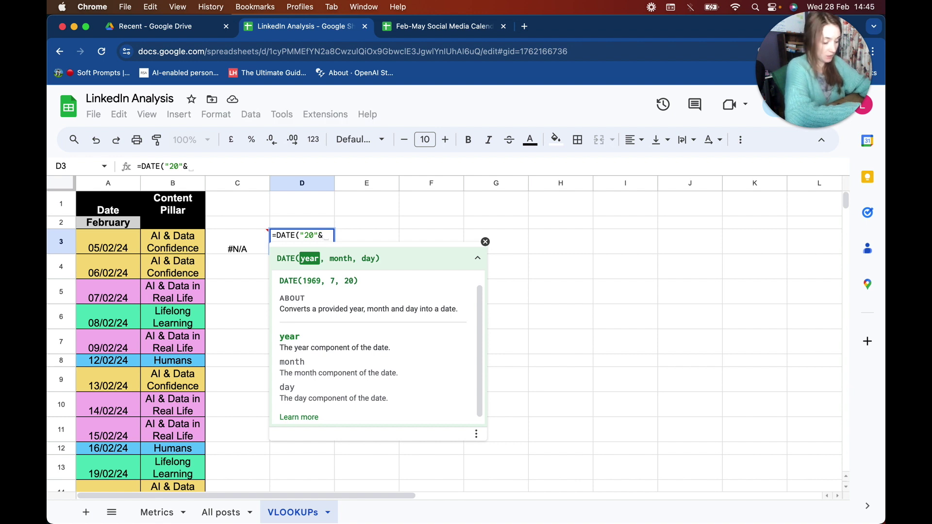
text(RIGHT()
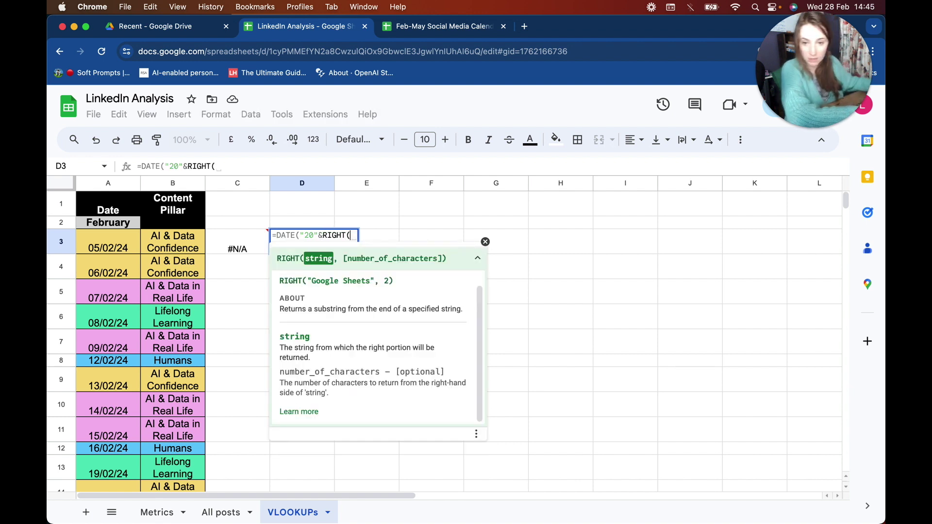
click(102, 245)
text(,)
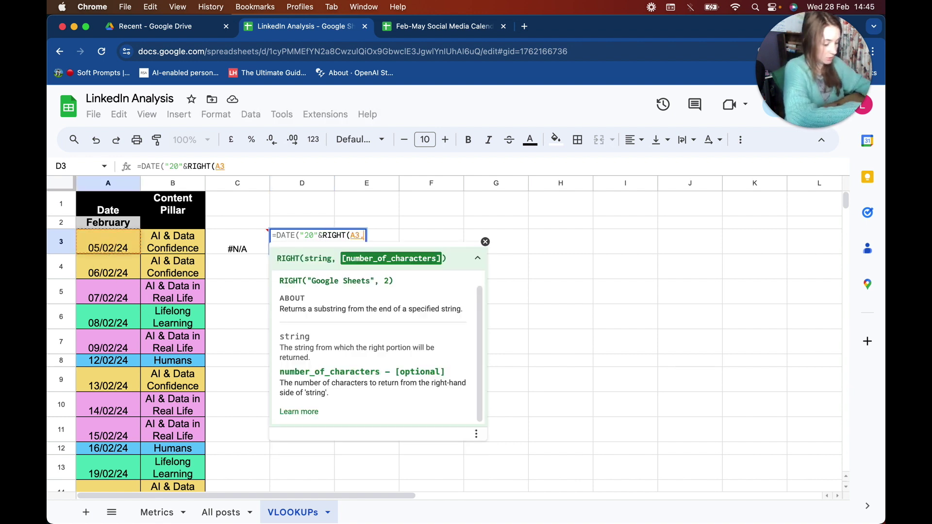
text(2(,)
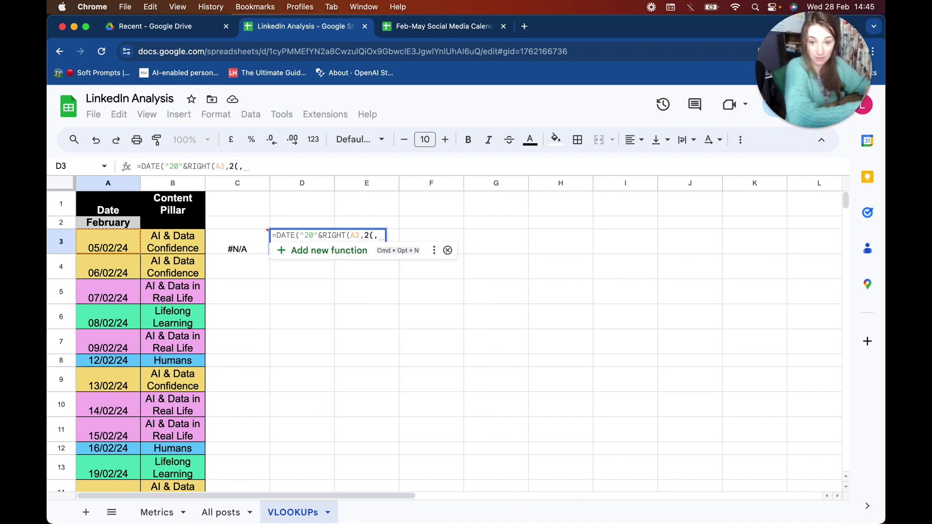
key(BackSpace)
key(BackSpace)
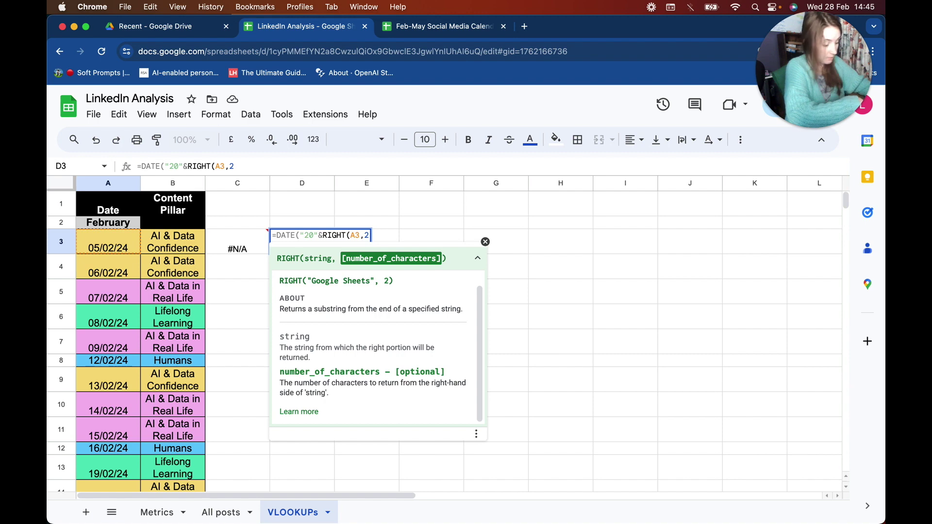
text(),)
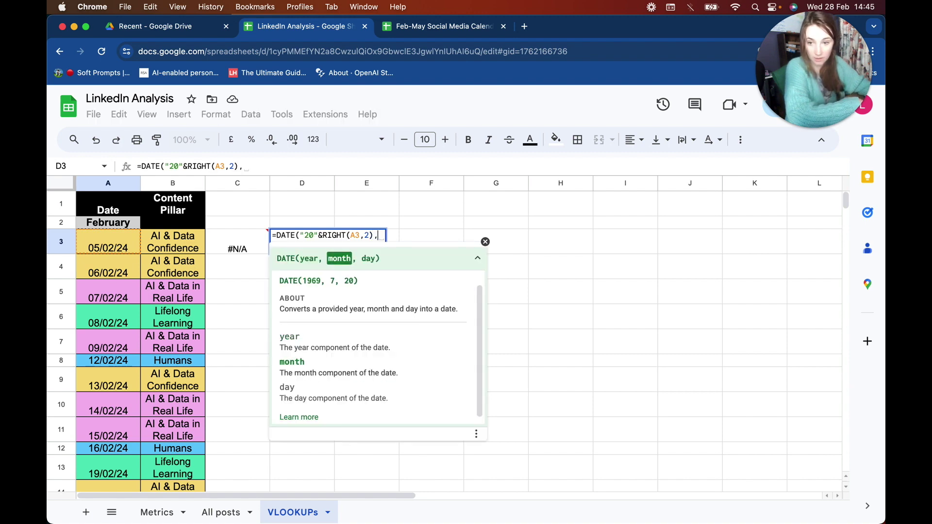
Step: Add MID(A3,4,2) as the month argument of the DATE formula in D3
text(MO)
key(BackSpace)
text(I)
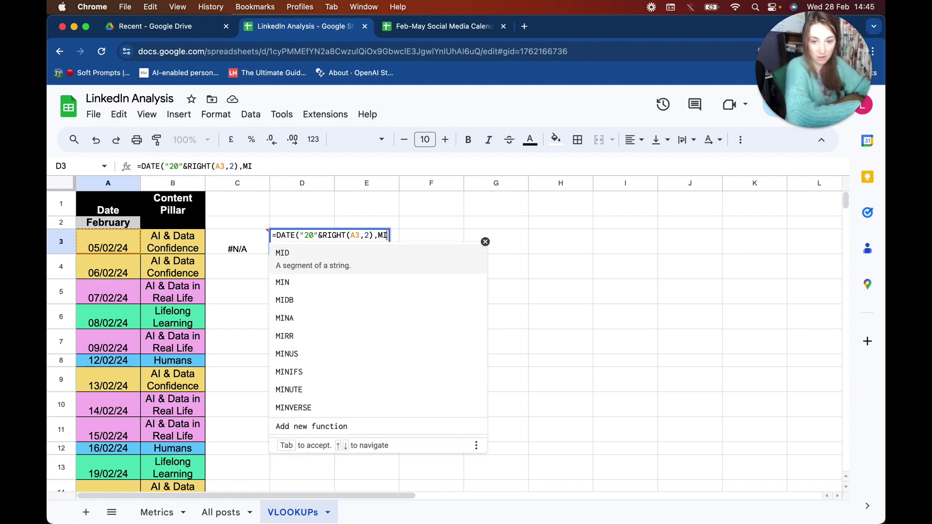
text(D(A)
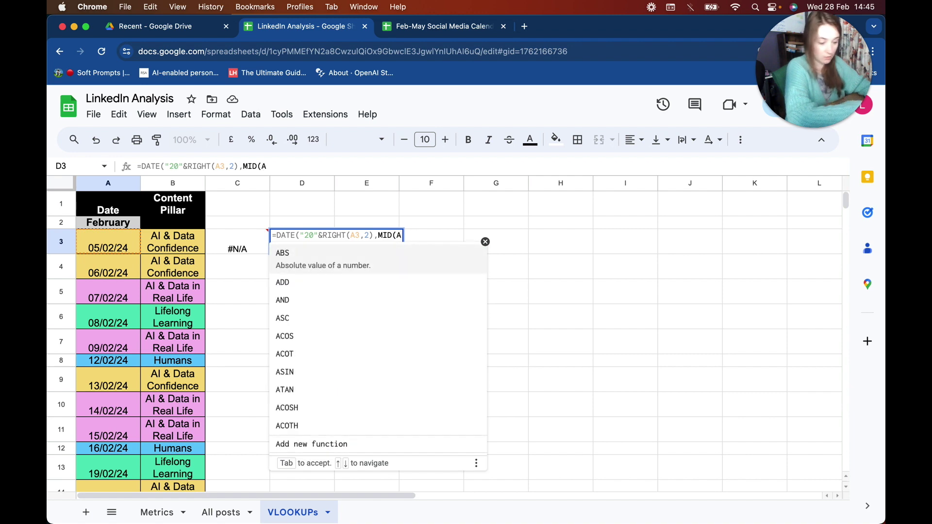
text(3,4,)
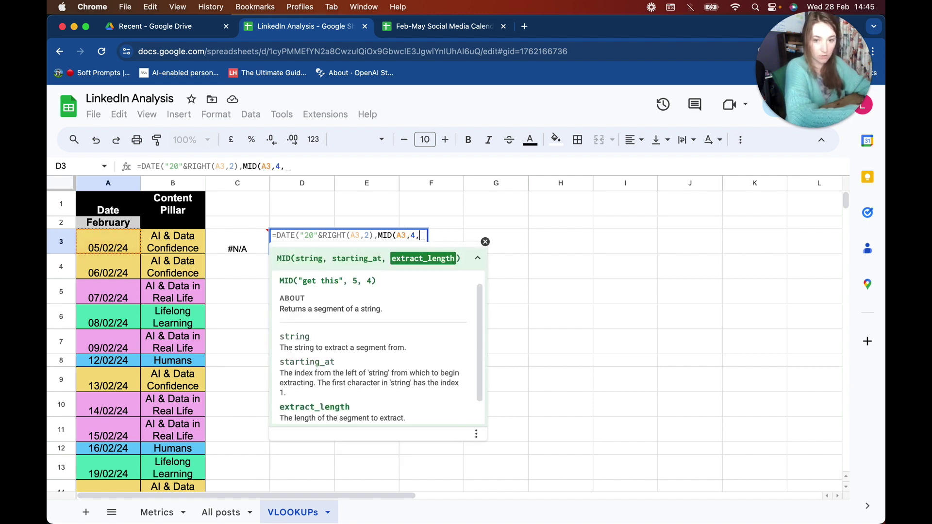
text(2),)
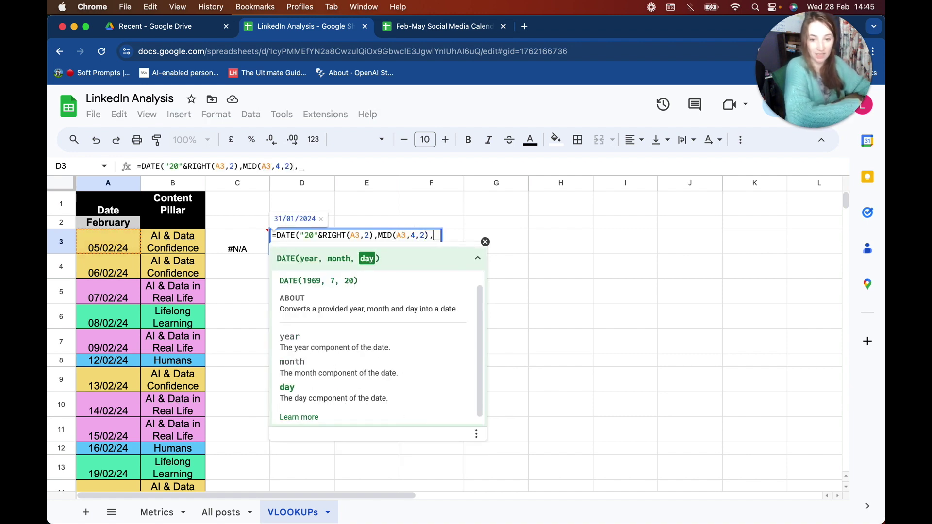
Step: Complete the DATE formula with LEFT(A3,2) as the day and accept the suggested fill down column D
text(DAY)
key(BackSpace)
key(BackSpace)
key(BackSpace)
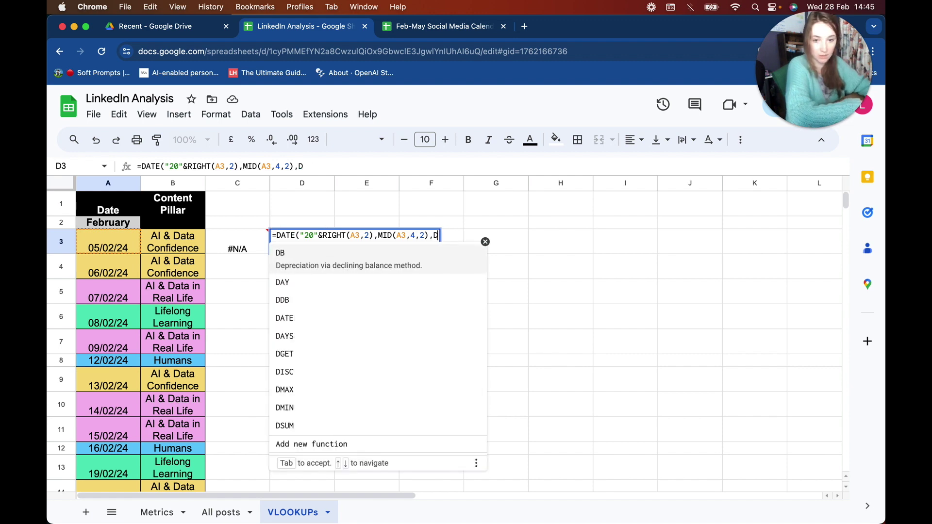
text(LEFT()
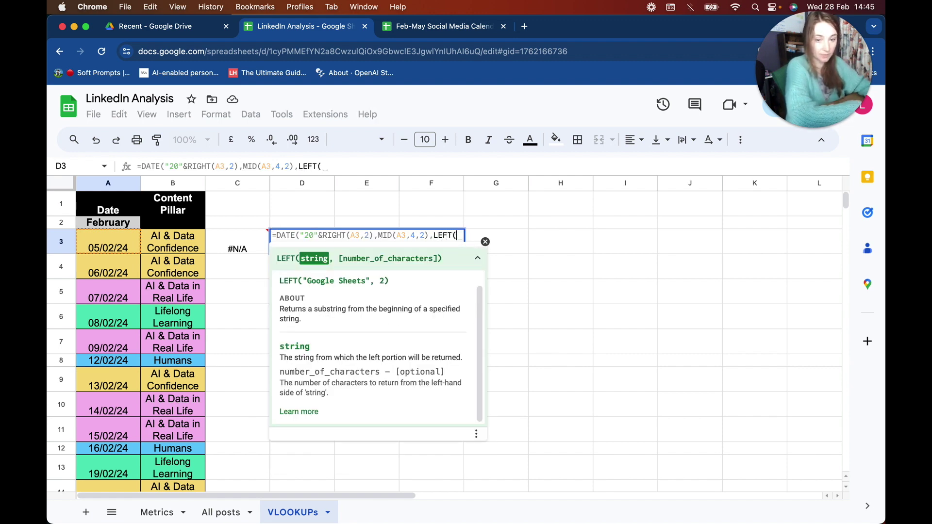
text(A3,2))
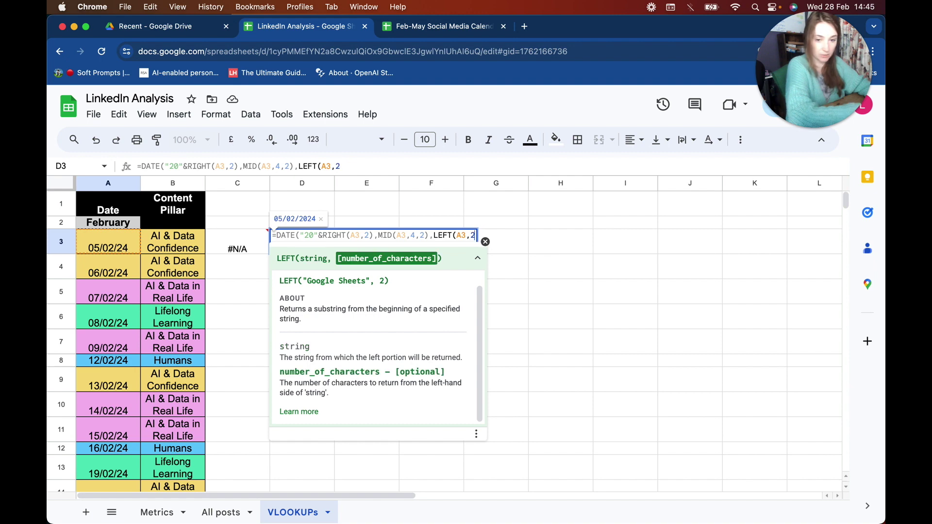
text())
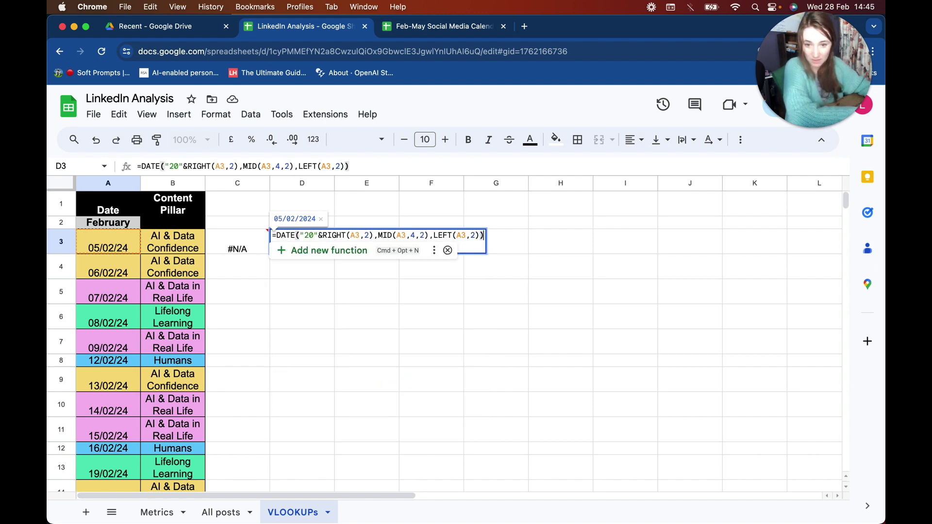
key(Return)
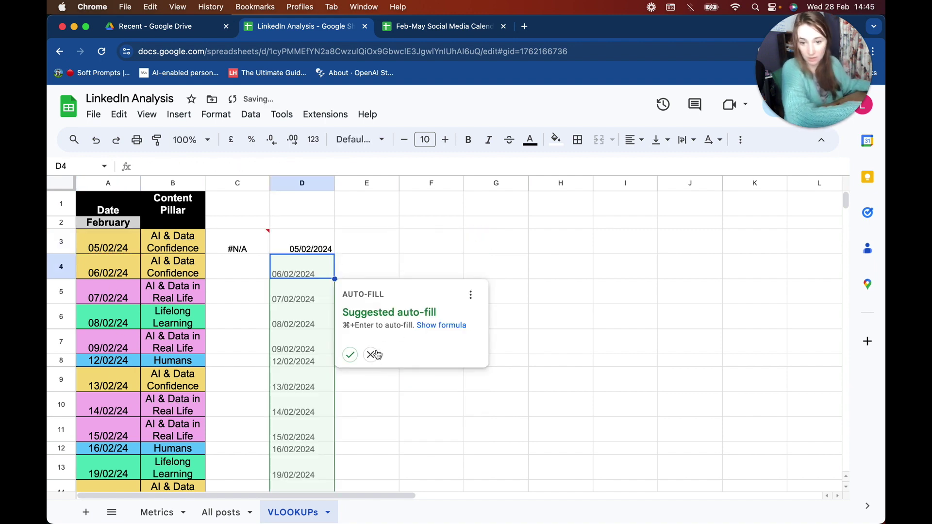
click(350, 355)
Step: Copy the converted date in D3 and paste it into A3 as a value only
click(320, 247)
key(cmd+c)
click(116, 251)
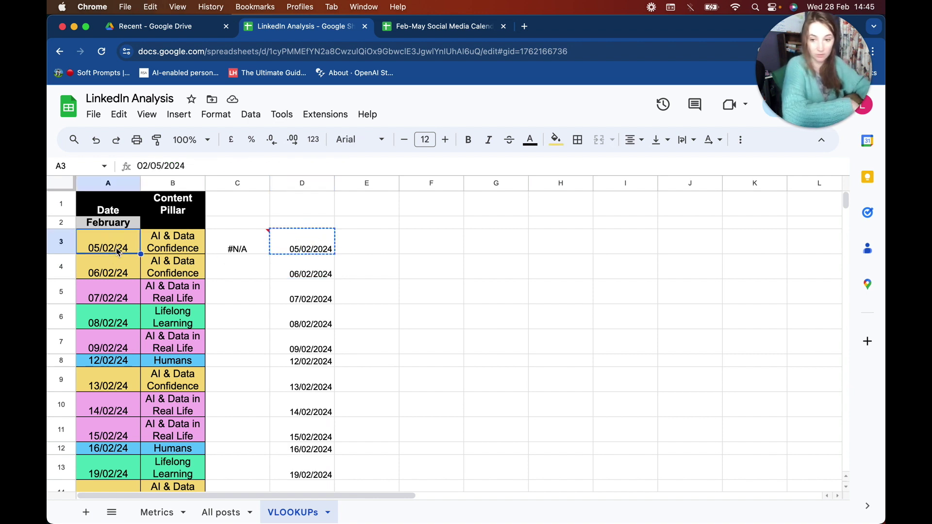
key(cmd+shift+v)
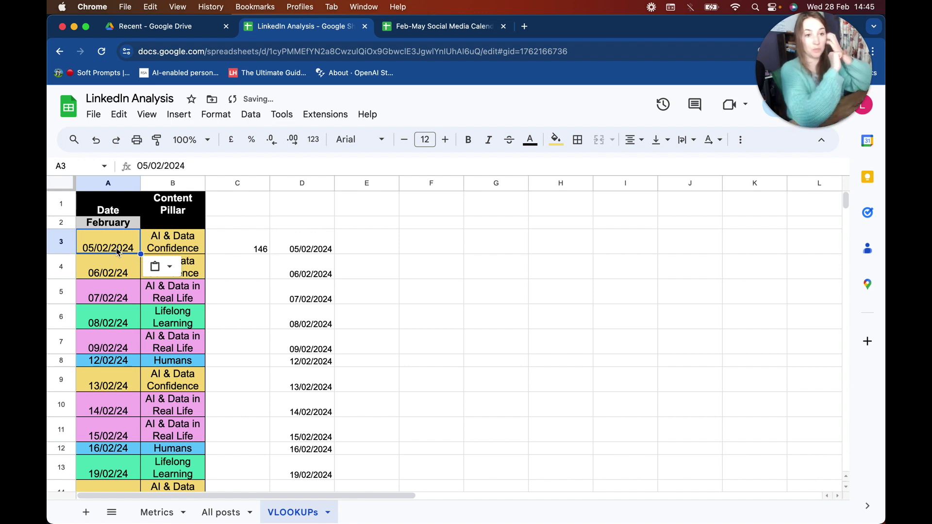
Step: Copy the converted dates in D3:D15 and paste them as values only over the Date column from A3
click(296, 238)
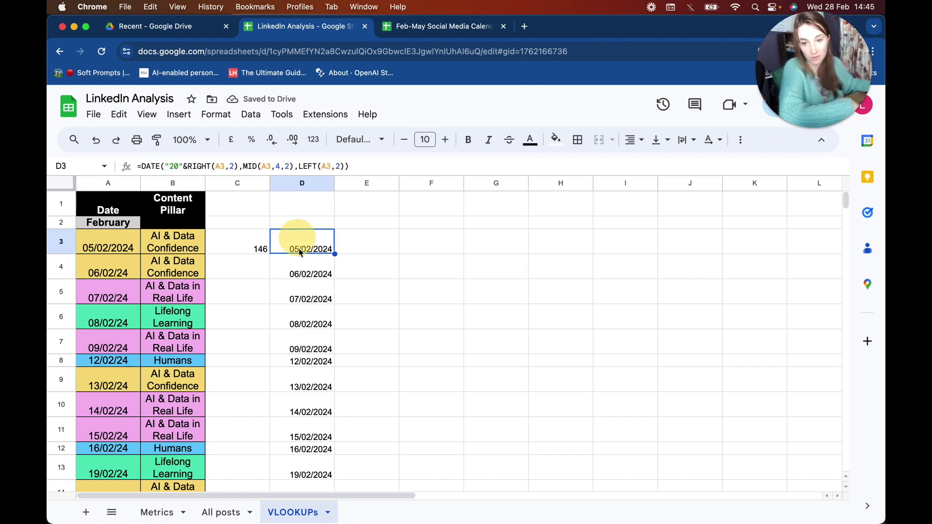
key(super+shift+Down)
key(super+c)
scroll(138, 291, down, 2)
scroll(136, 282, up, 5)
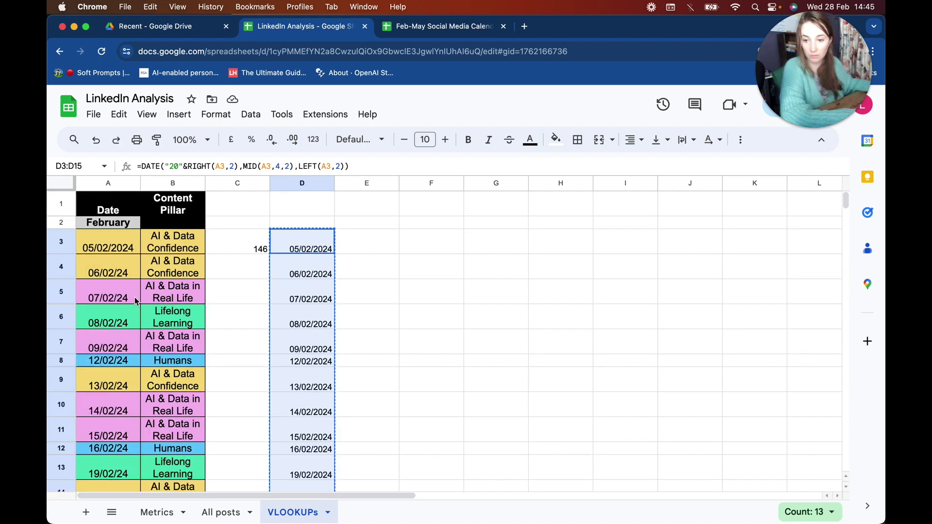
click(117, 246)
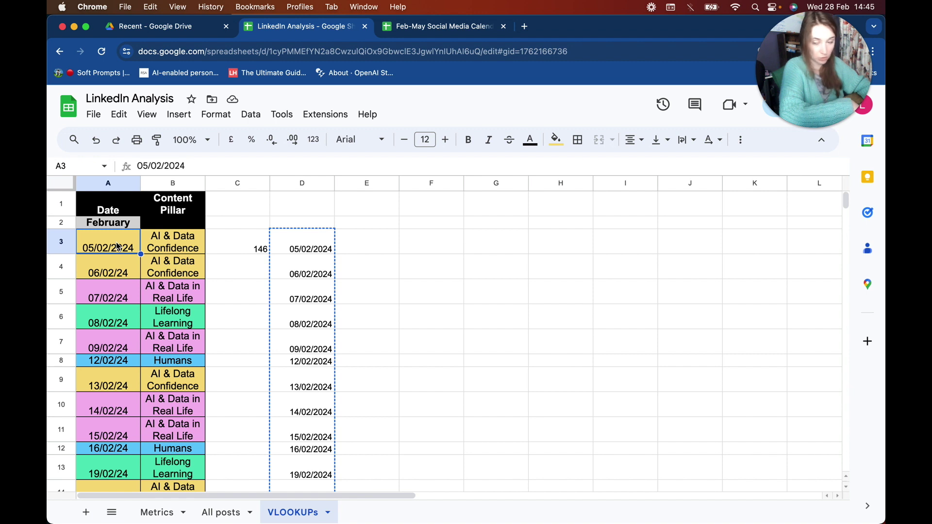
key(super+shift+v)
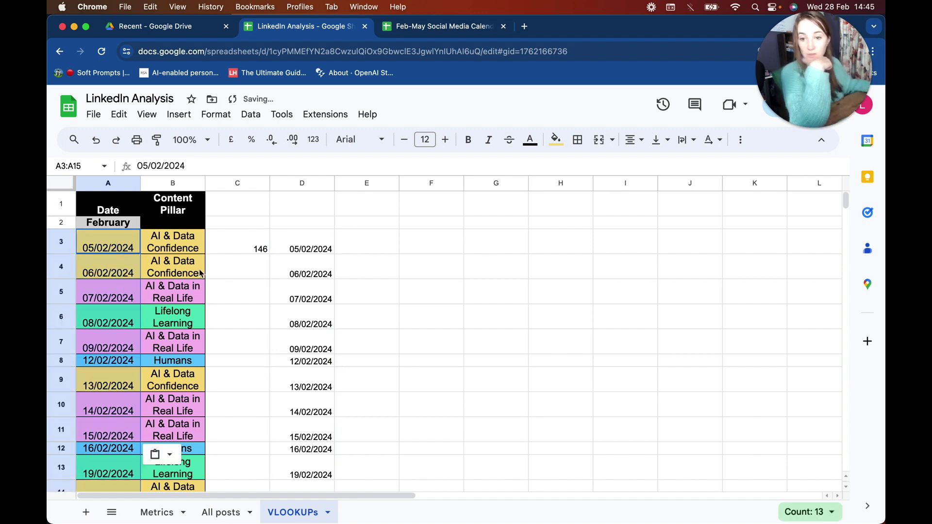
Step: Fill the VLOOKUP formula from C3 down column C and check the error beside the 06/02/2024 date
click(220, 250)
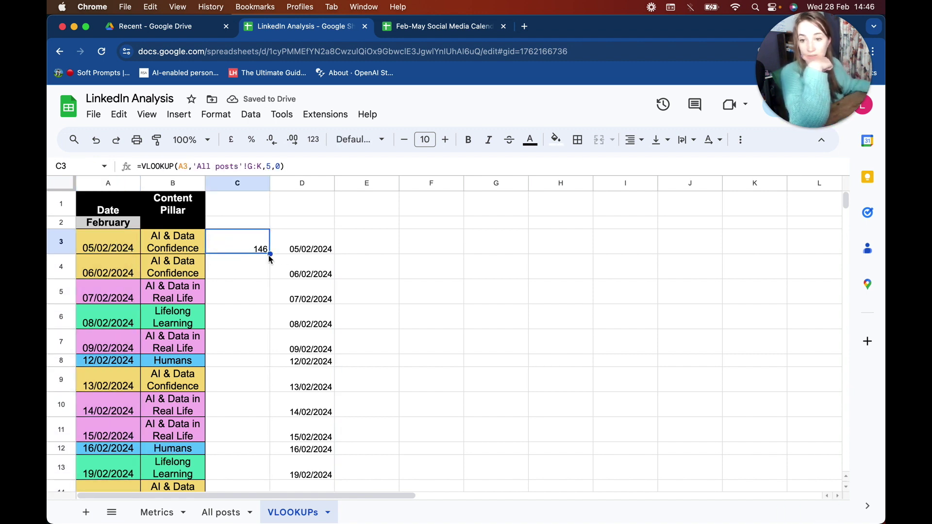
double_click(270, 253)
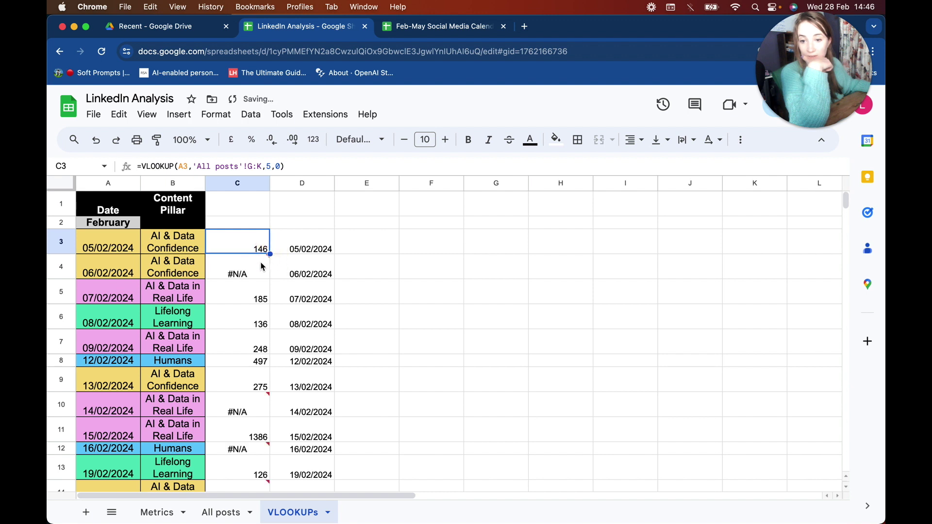
click(116, 278)
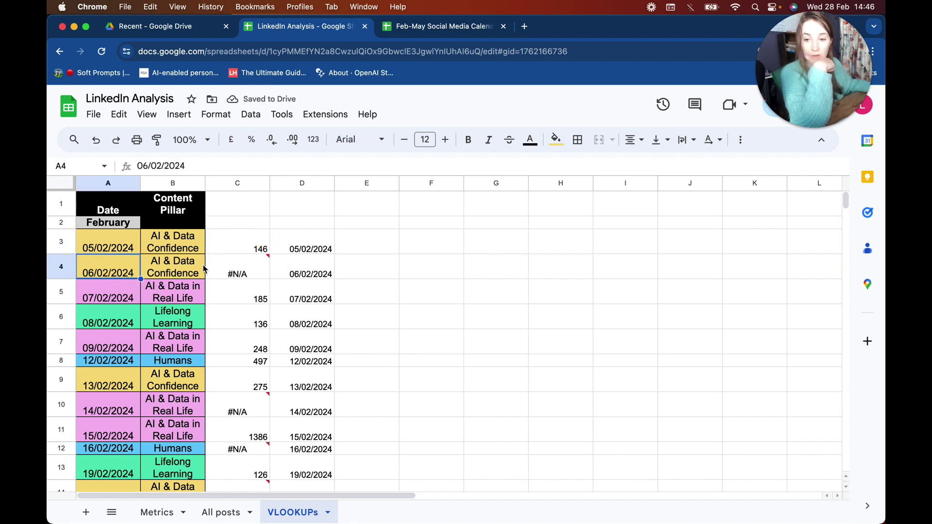
mouse_move(247, 273)
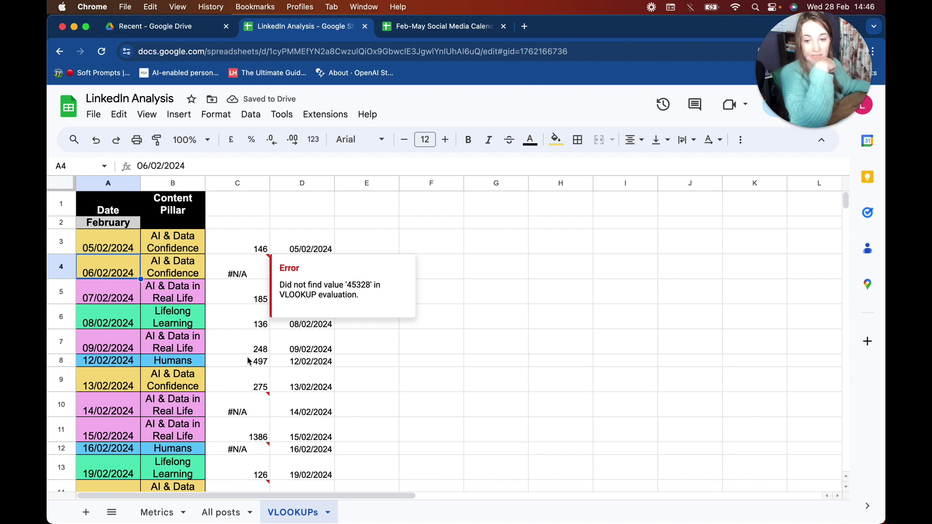
Step: Examine the lower rows of the table, including the lookup error in C15 and the date formula in D15
click(316, 183)
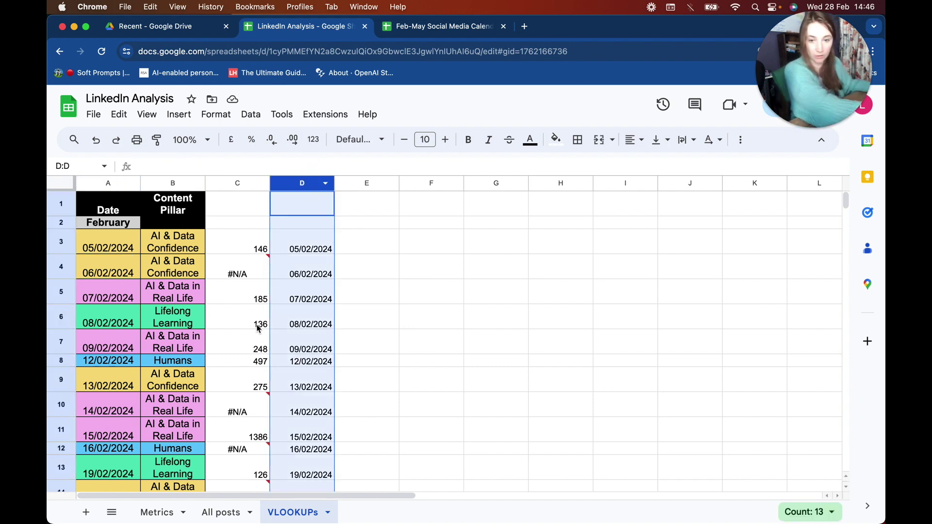
scroll(256, 322, down, 10)
scroll(244, 297, up, 6)
click(238, 269)
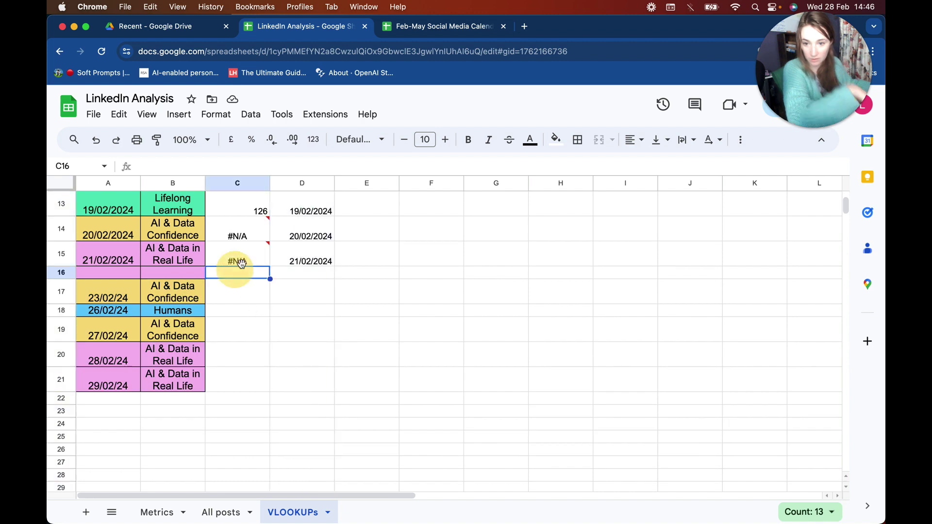
click(248, 257)
click(236, 251)
click(381, 225)
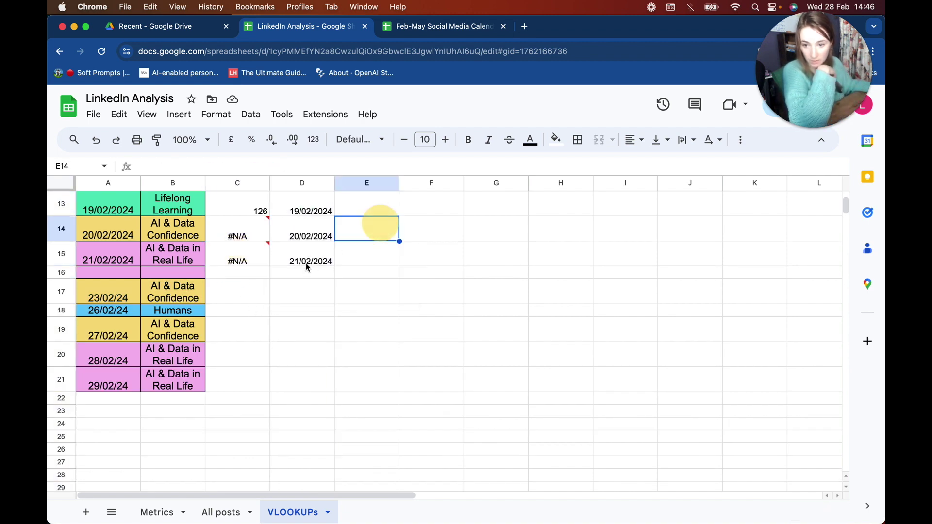
click(307, 258)
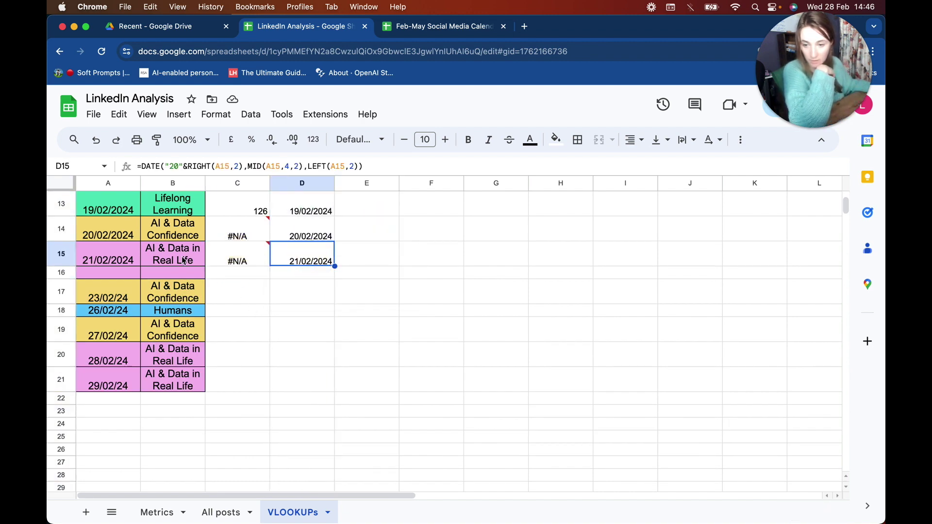
mouse_move(234, 258)
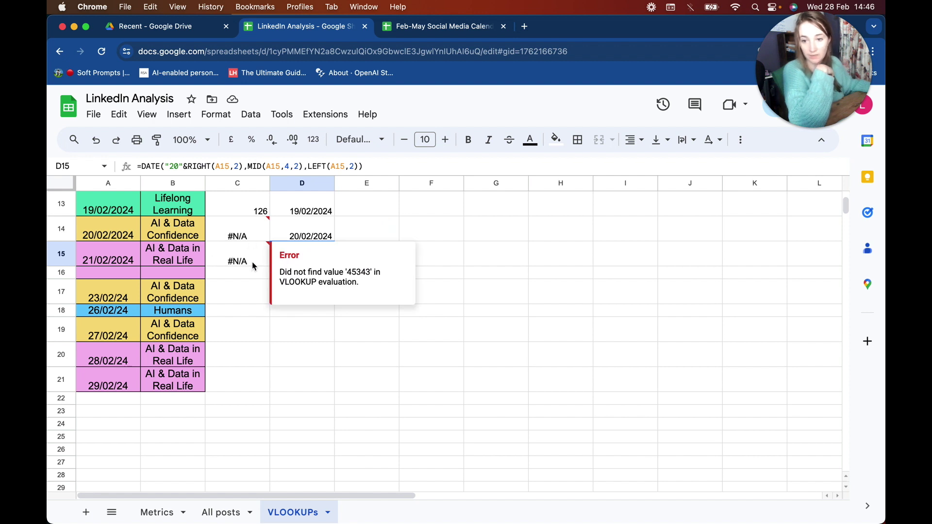
click(250, 309)
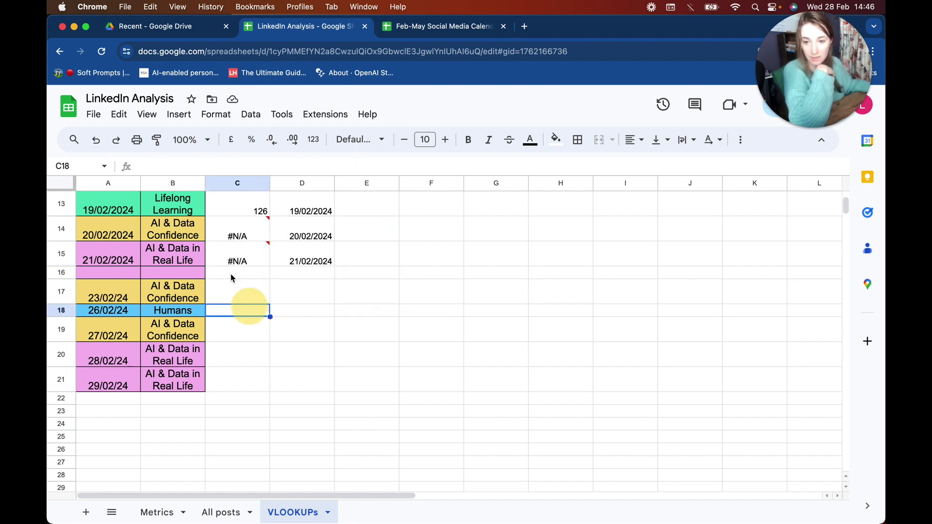
Step: Clear the helper date formulas from D3:D15
click(287, 261)
key(super+shift+Up)
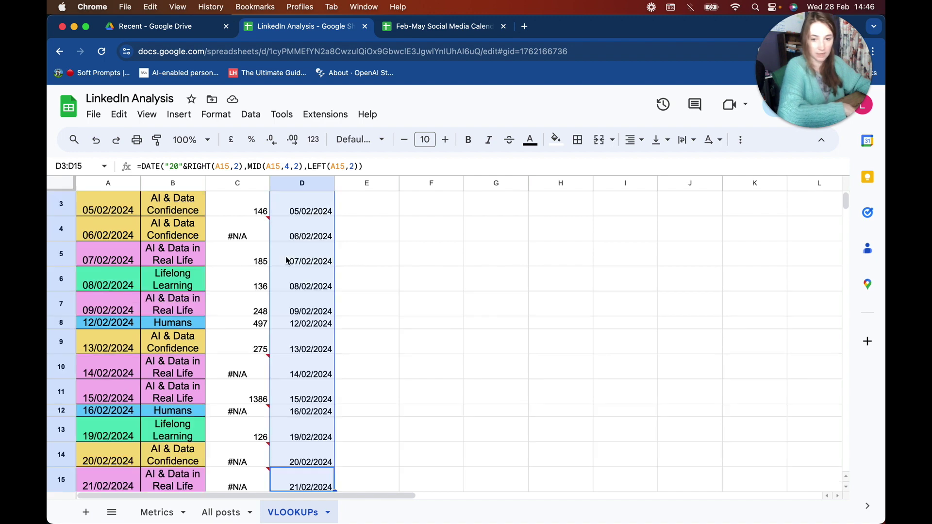
key(Delete)
scroll(269, 287, down, 5)
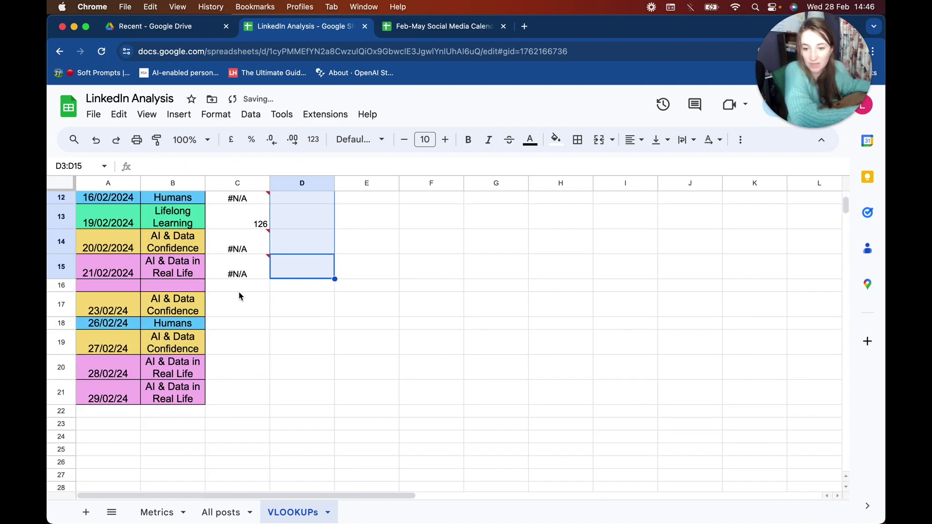
Step: Wrap the VLOOKUP formula in C3 in IFERROR so that it returns 0 for dates without a match
click(233, 266)
scroll(188, 254, up, 3)
scroll(188, 254, up, 3)
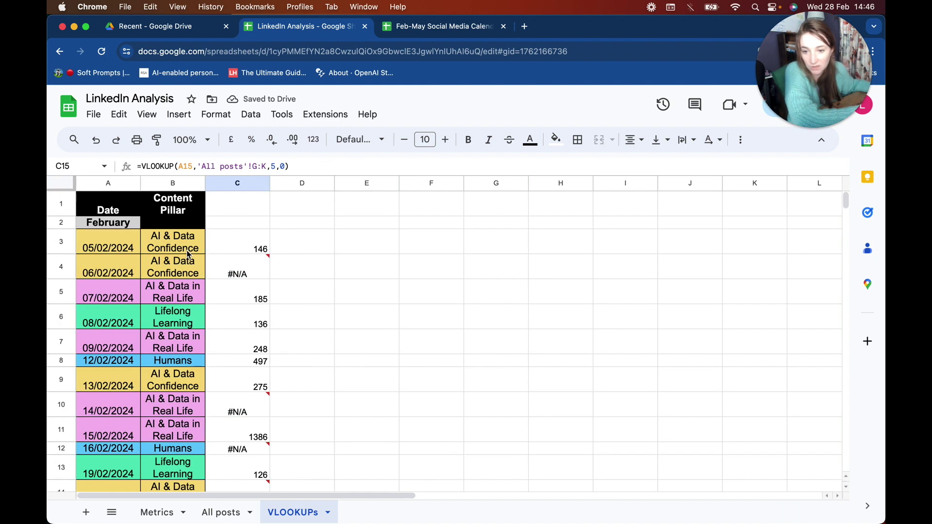
click(236, 238)
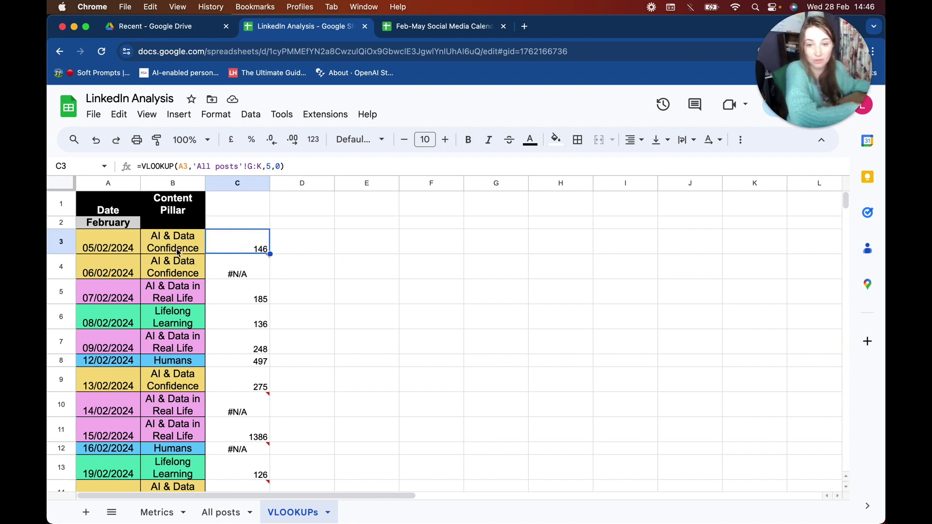
click(142, 165)
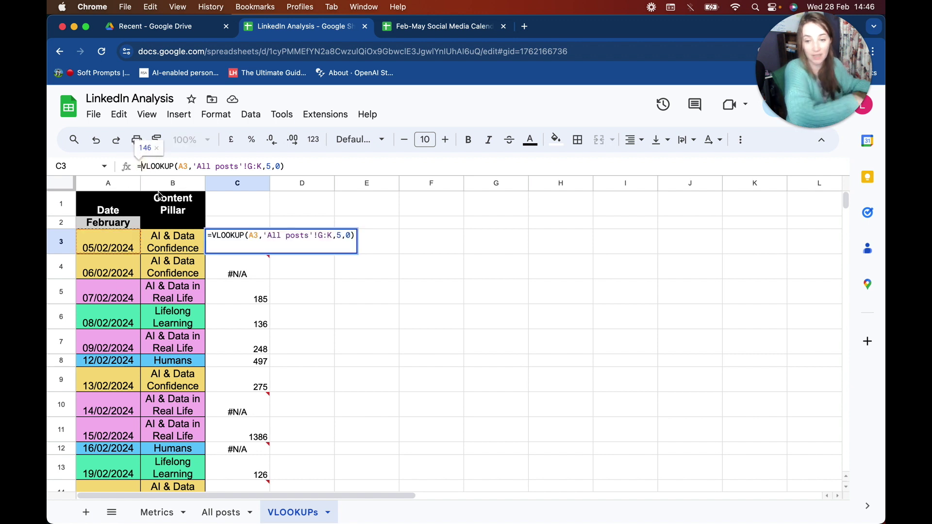
text(IFERROR()
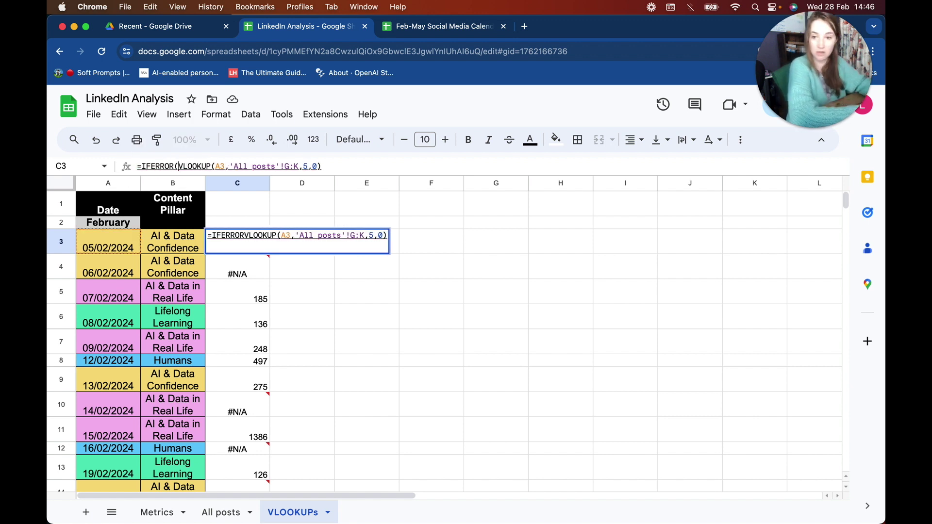
click(322, 166)
text(,)
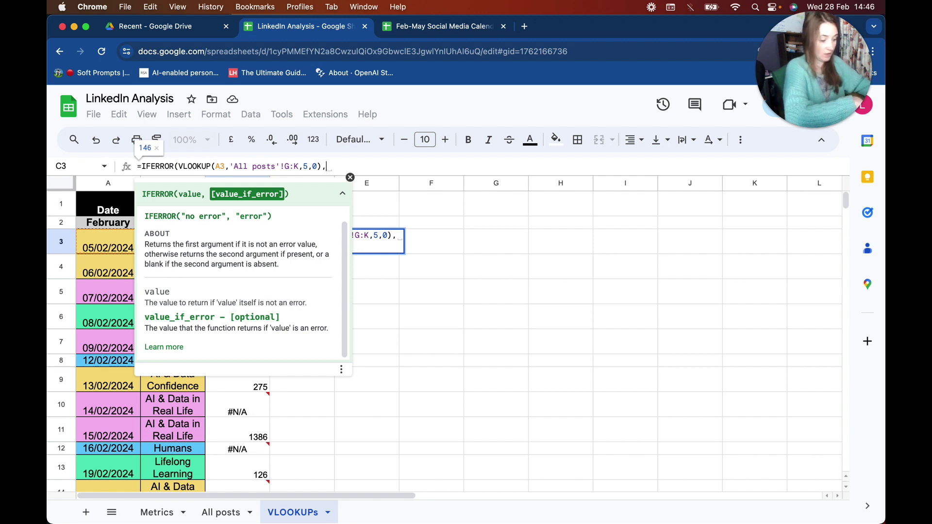
text(0))
key(Return)
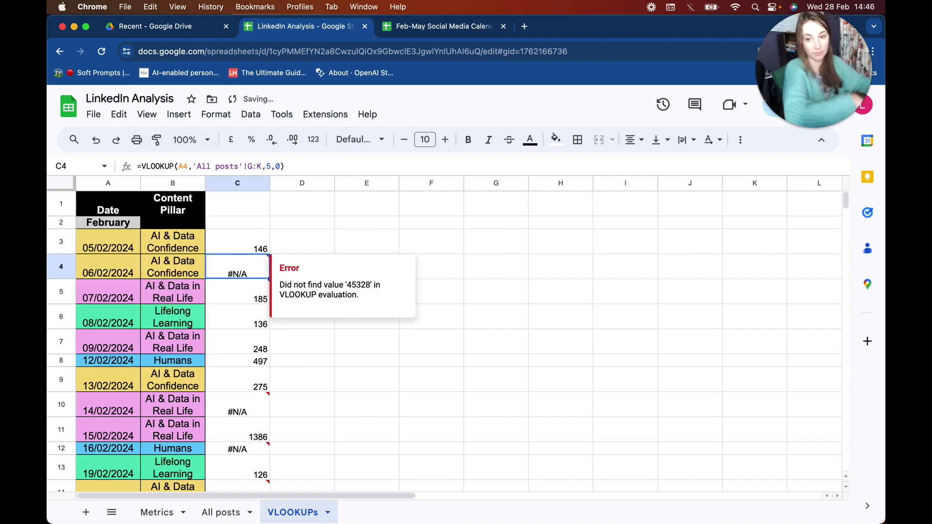
Step: Fill the IFERROR formula from C3 down to C15 and check the results in column C
click(210, 250)
drag(270, 254, 237, 294)
scroll(238, 290, up, 4)
scroll(238, 282, up, 2)
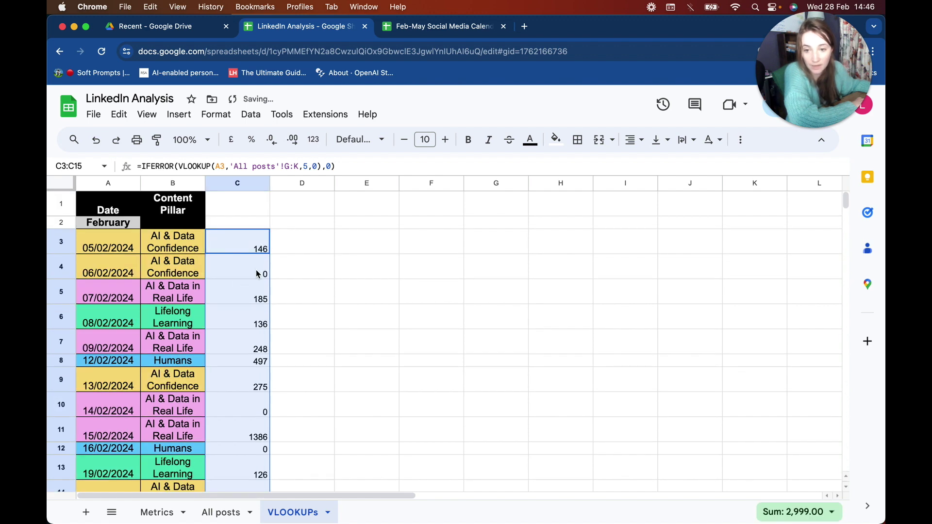
click(248, 272)
scroll(252, 299, down, 2)
scroll(247, 233, up, 2)
Step: Enter the column header "Impressions" in C1
click(245, 223)
key(Up)
text(Impressions)
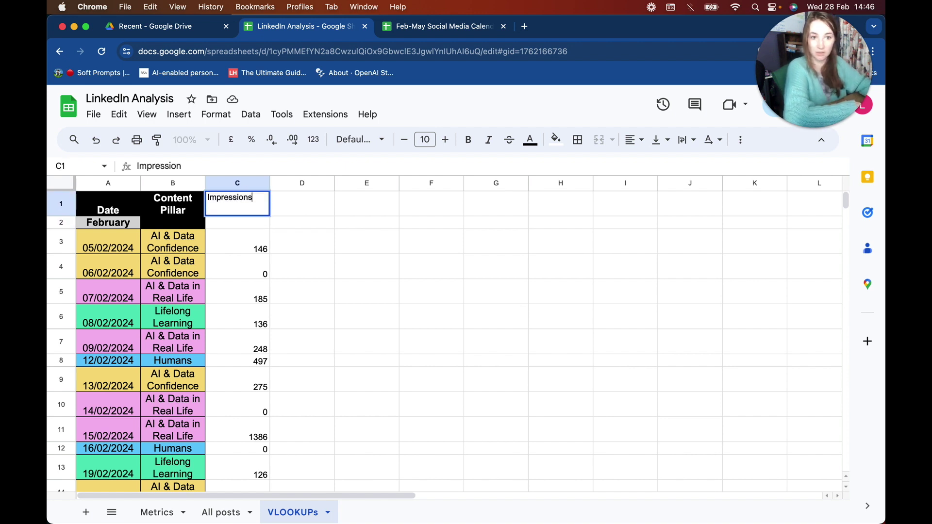
key(Return)
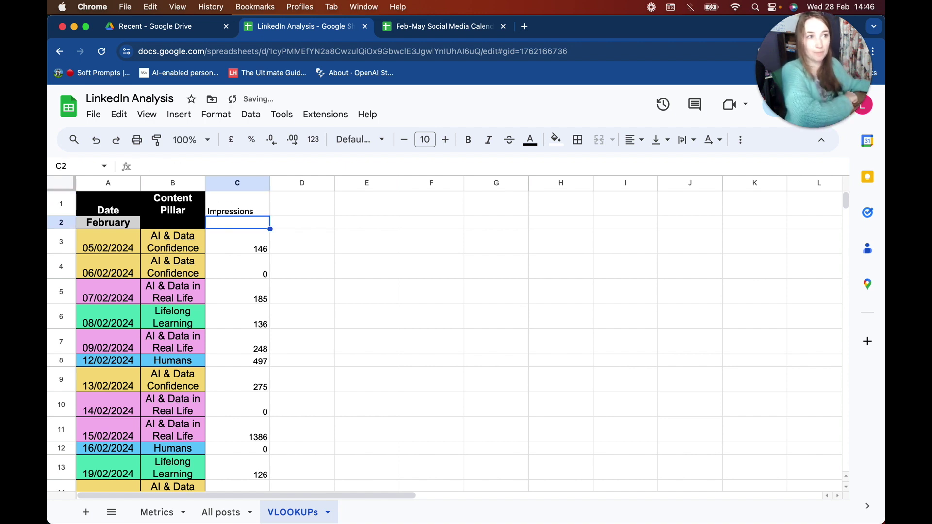